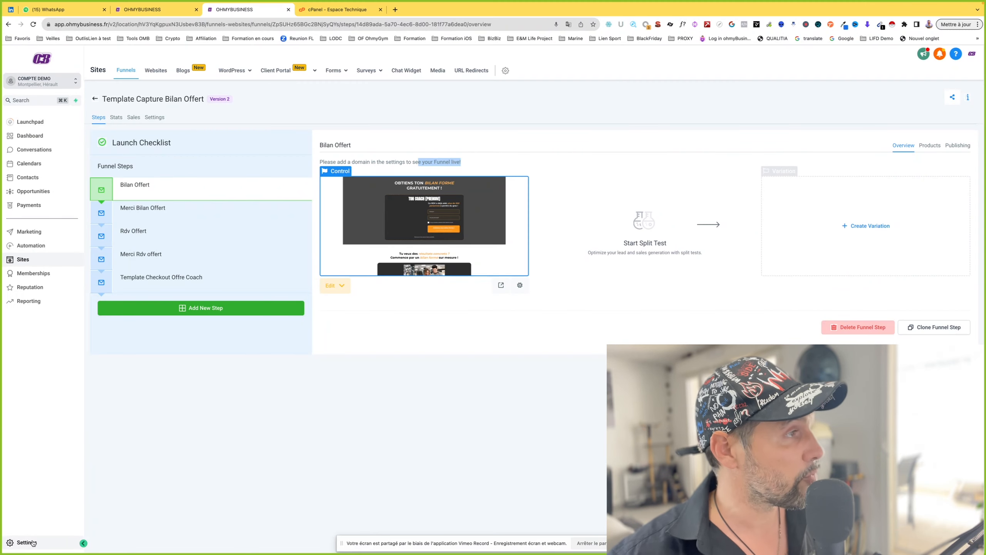
Step: Open the account's domain settings and start adding a new domain
{"action": "left_click", "coordinate": [34, 543]}
{"action": "left_click", "coordinate": [23, 336]}
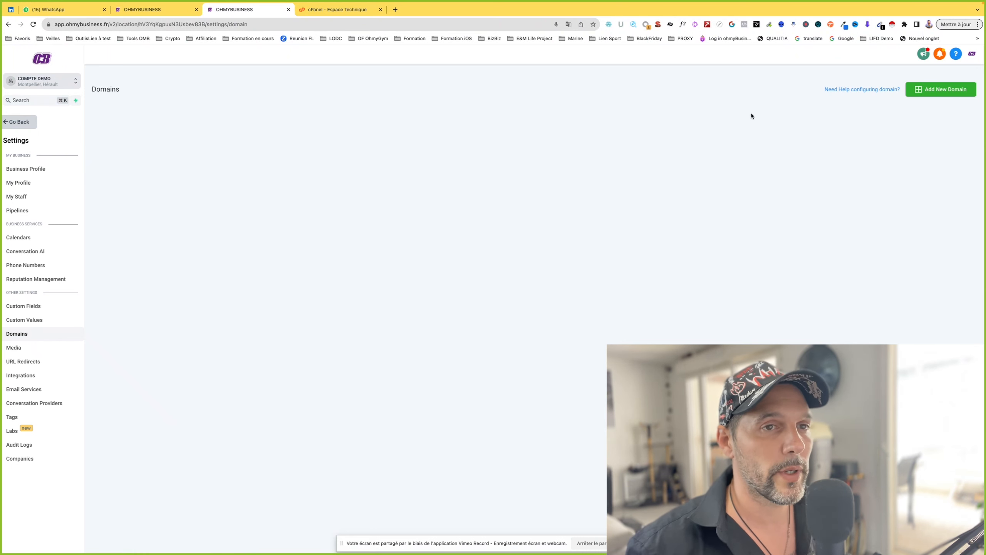
{"action": "left_click", "coordinate": [941, 93]}
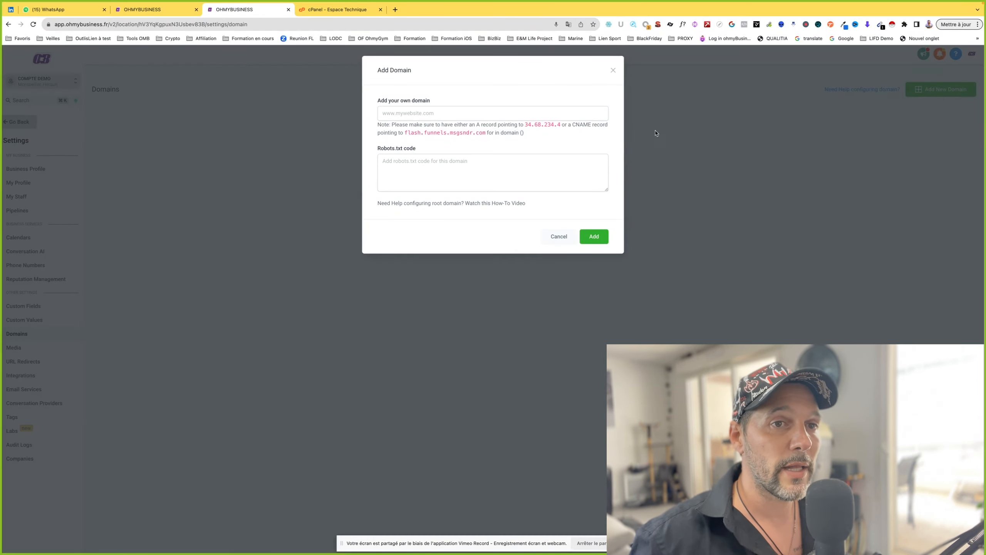
Step: Enter go.ohmybusiness.fr as the own domain to add
{"action": "left_click", "coordinate": [411, 115]}
{"action": "left_click_drag", "start_coordinate": [382, 101], "coordinate": [432, 101]}
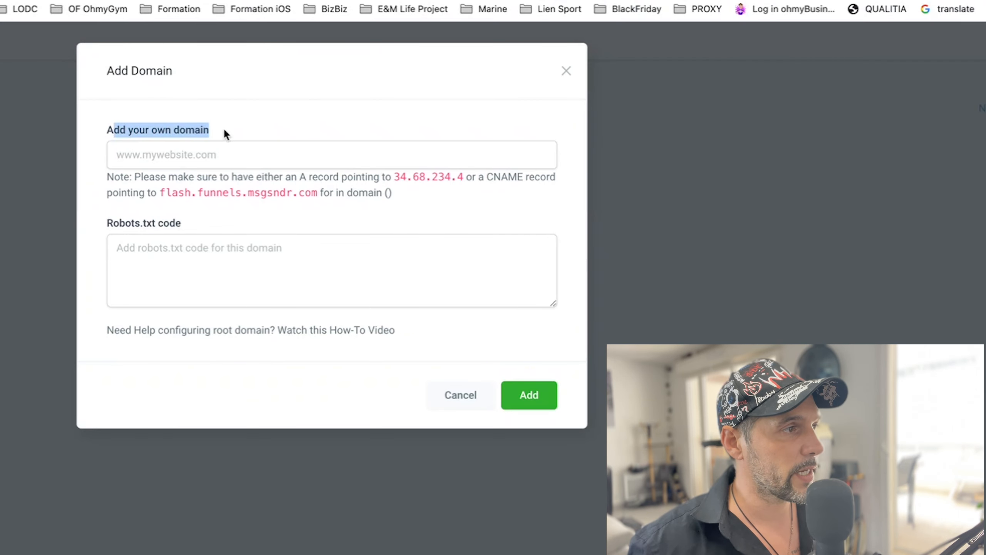
{"action": "left_click", "coordinate": [167, 160]}
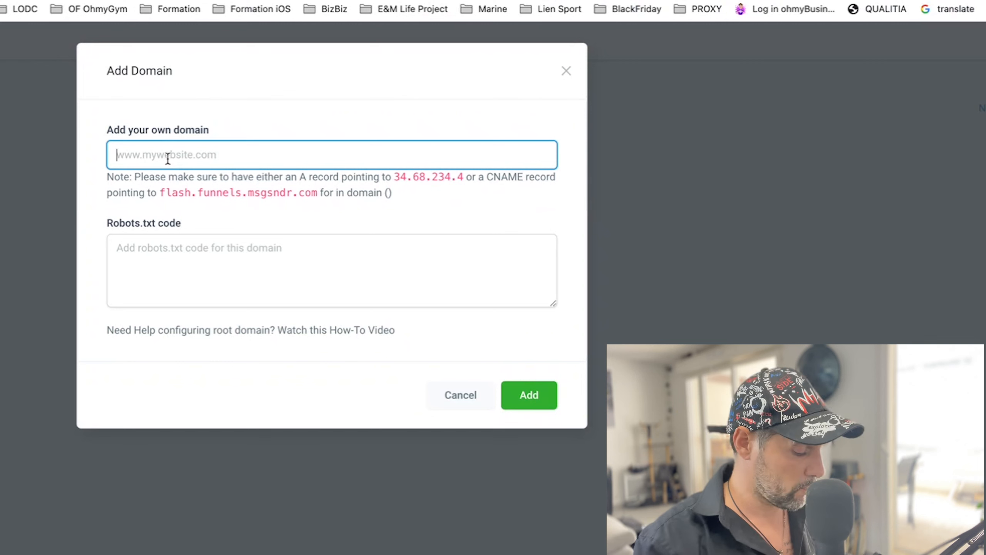
{"action": "type", "text": "ohmybusiness.fr"}
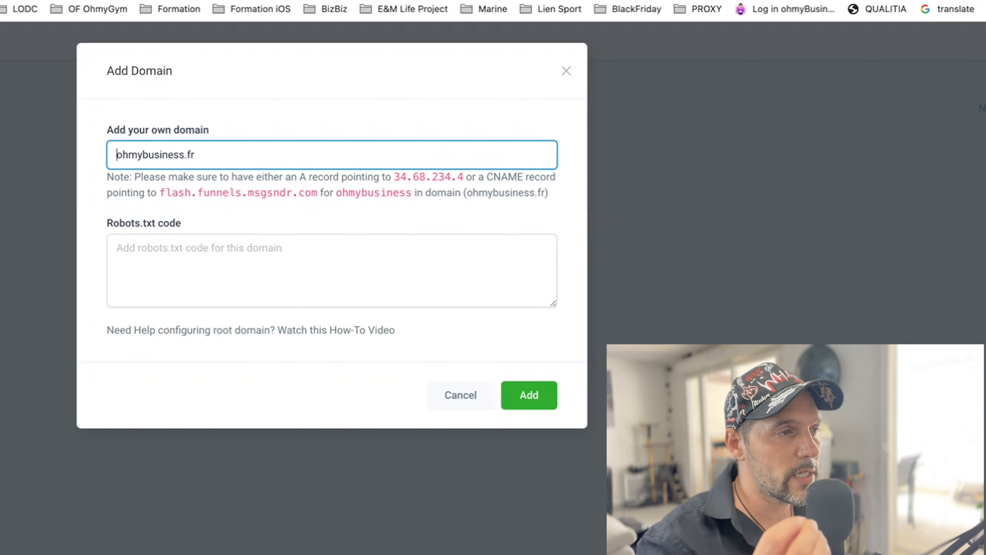
{"action": "type", "text": "go."}
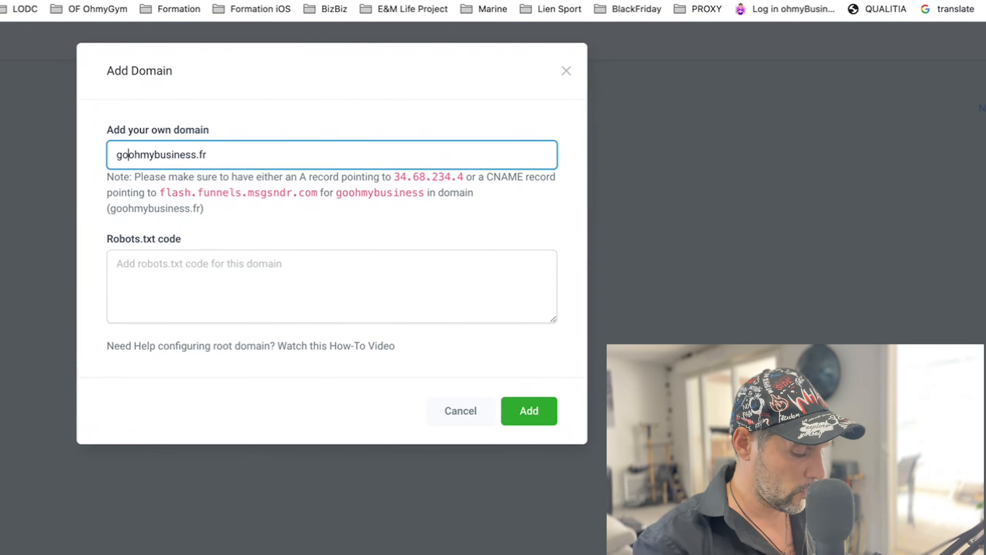
Step: Bring up the address go.ohmybusiness.fr/offre-app-omb in a new browser tab as a subdomain example, and return to the domain form
{"action": "left_click", "coordinate": [388, 11]}
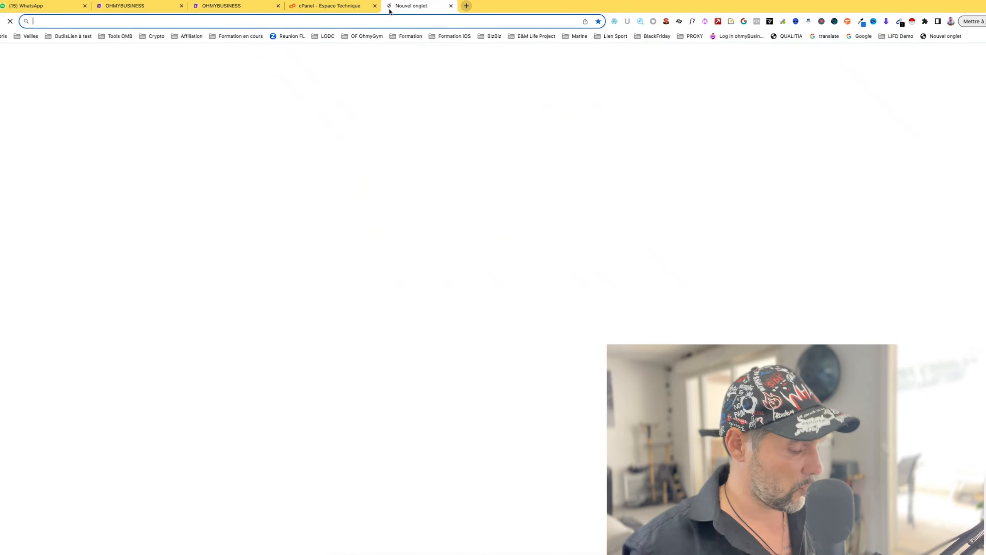
{"action": "type", "text": "go"}
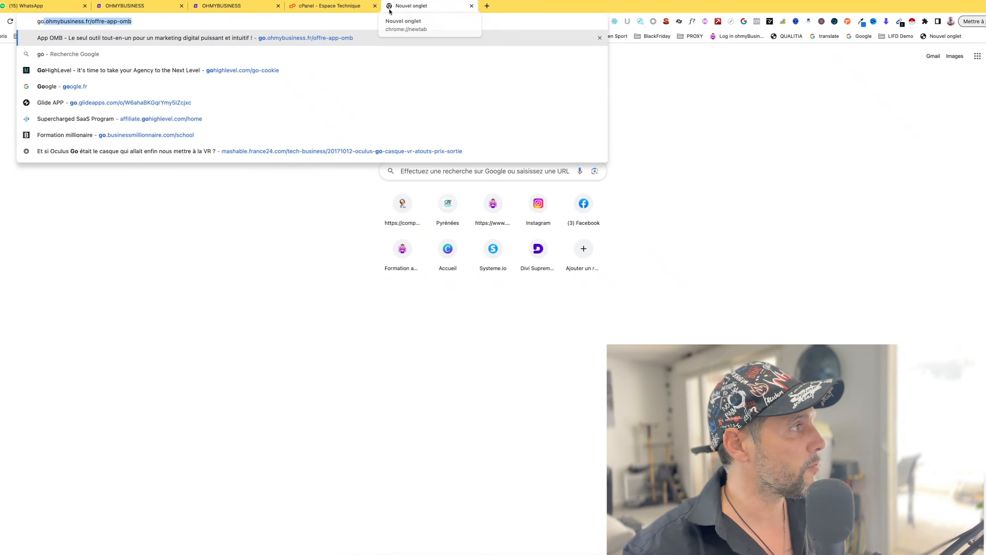
{"action": "key", "text": "Right"}
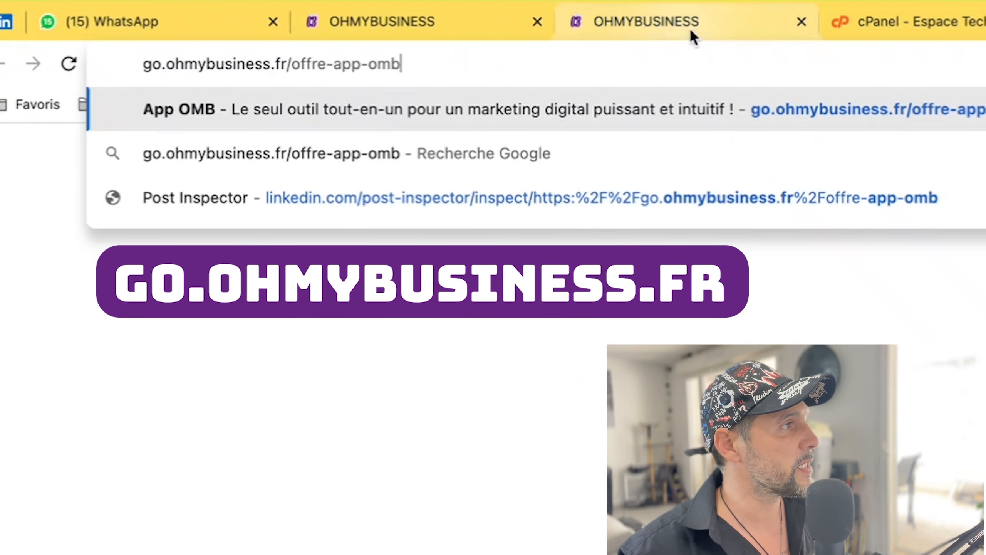
{"action": "left_click", "coordinate": [720, 25]}
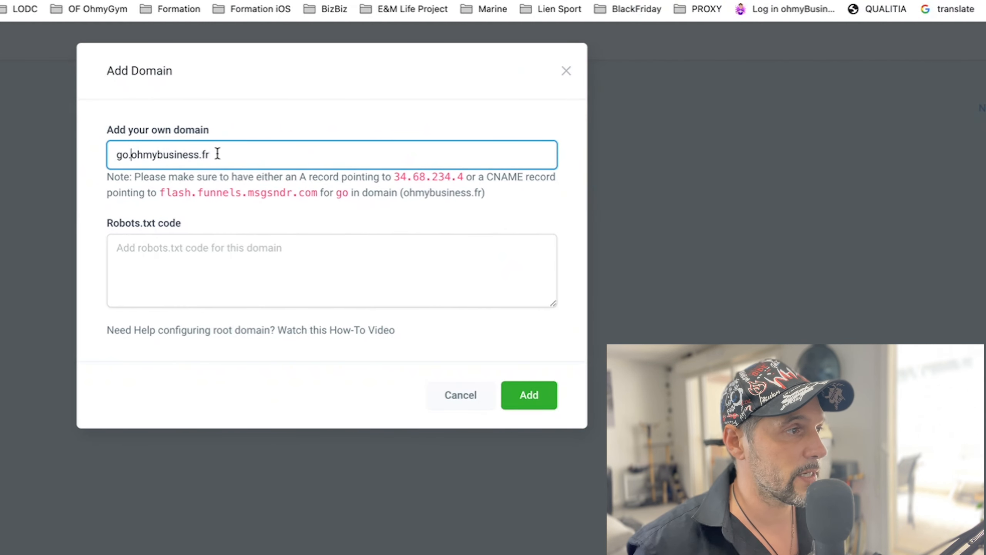
Step: Replace the go prefix with demo-coach, giving demo-coach.ohmybusiness.fr, and try to add the domain
{"action": "left_click_drag", "start_coordinate": [217, 154], "coordinate": [68, 148]}
{"action": "left_click", "coordinate": [129, 151]}
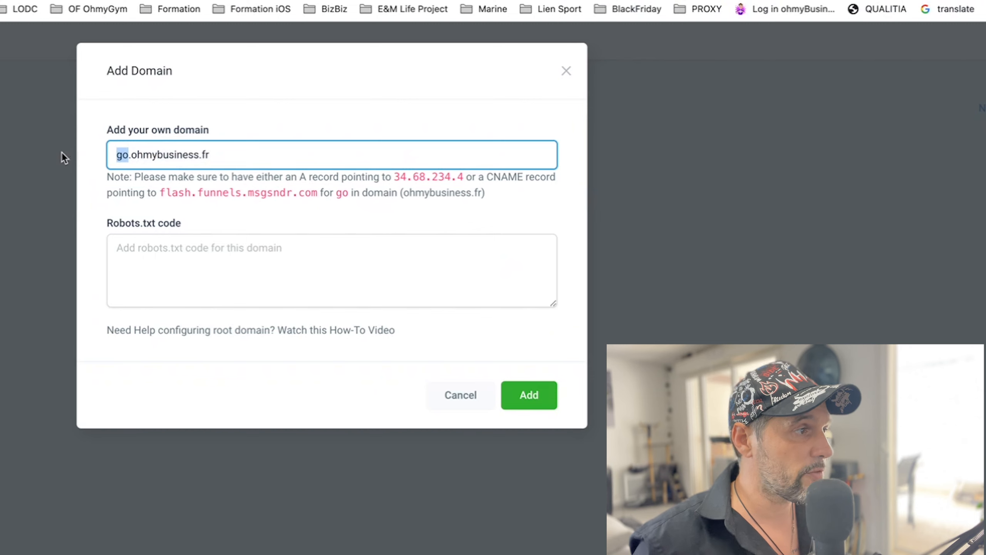
{"action": "type", "text": "demo-coac"}
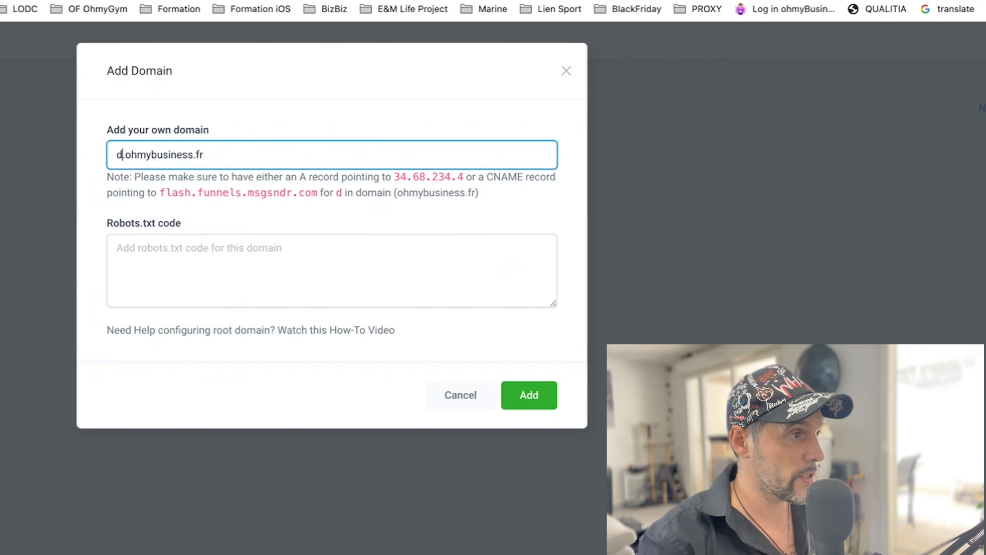
{"action": "type", "text": "h"}
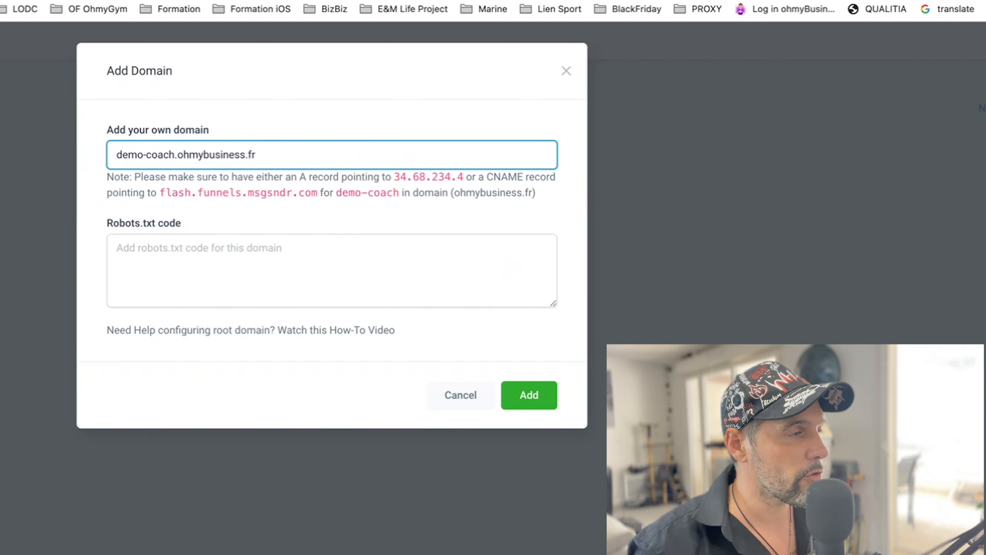
{"action": "key", "text": "super+a"}
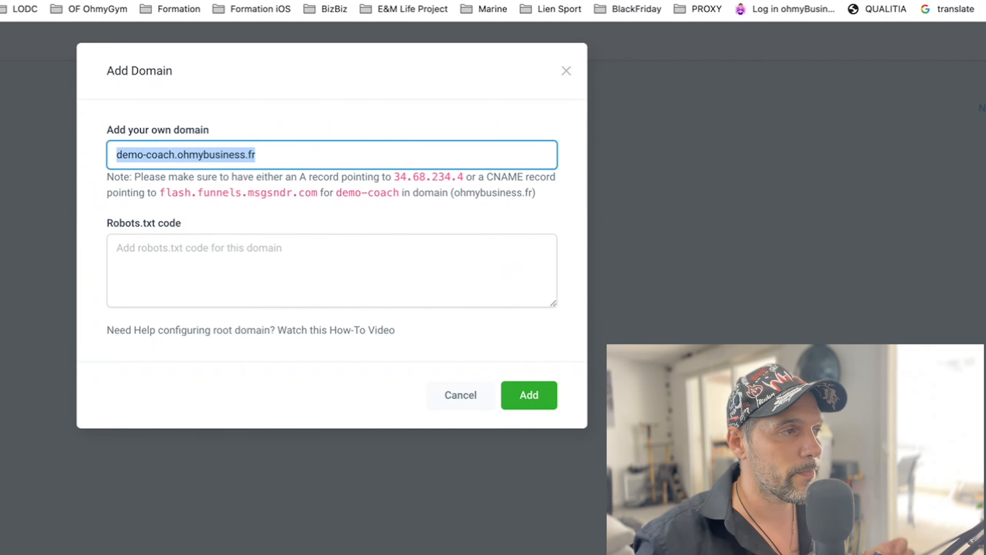
{"action": "left_click", "coordinate": [513, 395]}
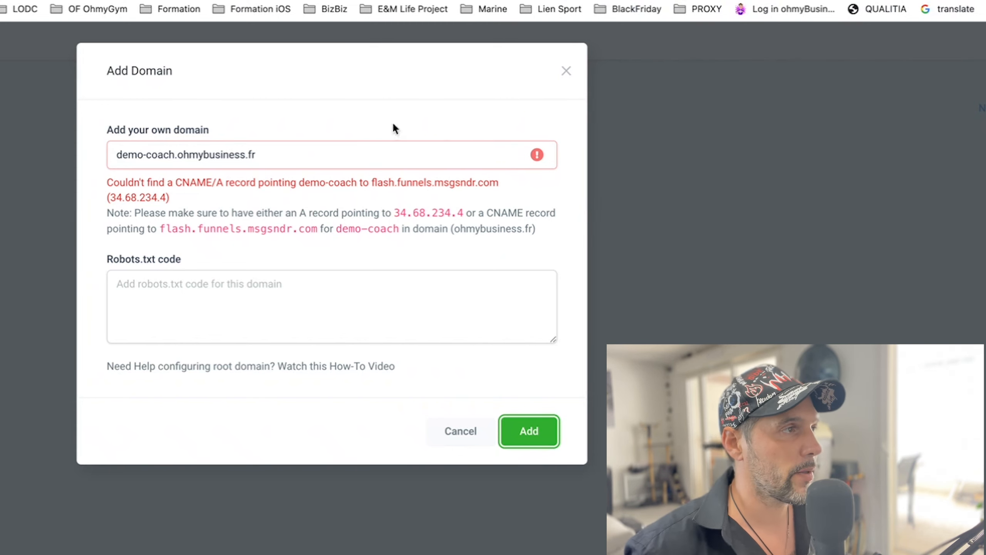
Step: Switch to the o2switch cPanel and go to its domain tools
{"action": "left_click", "coordinate": [342, 8]}
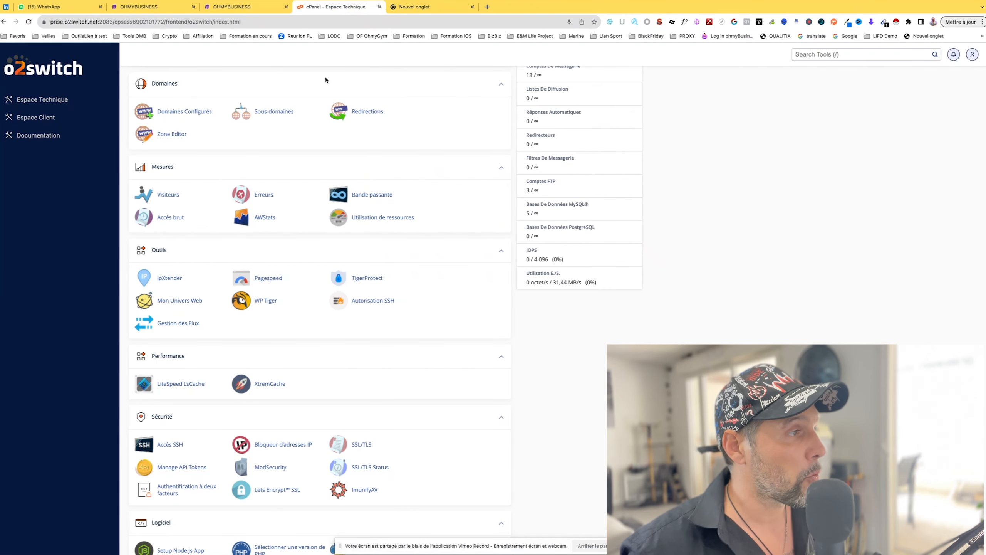
{"action": "scroll", "coordinate": [276, 283], "scroll_direction": "down", "scroll_amount": 2}
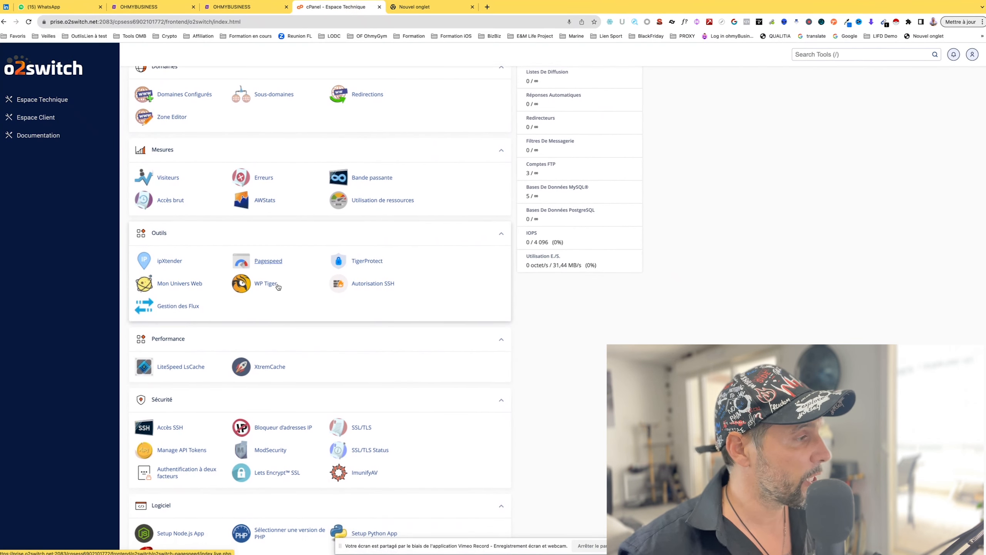
{"action": "scroll", "coordinate": [279, 287], "scroll_direction": "down", "scroll_amount": 9}
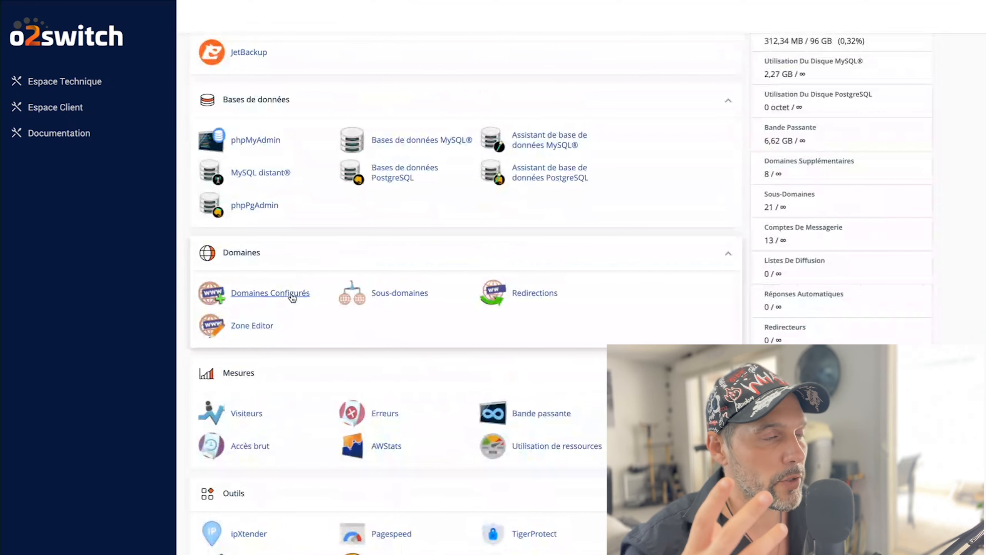
{"action": "left_click", "coordinate": [292, 298]}
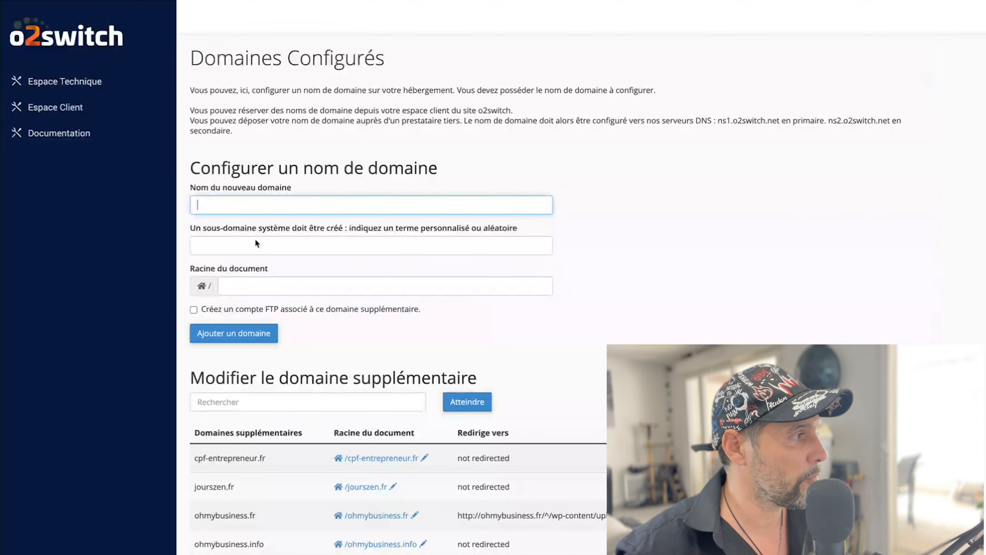
{"action": "left_click", "coordinate": [241, 209]}
{"action": "type", "text": "ohmybusiness.fr"}
{"action": "key", "text": "super+a"}
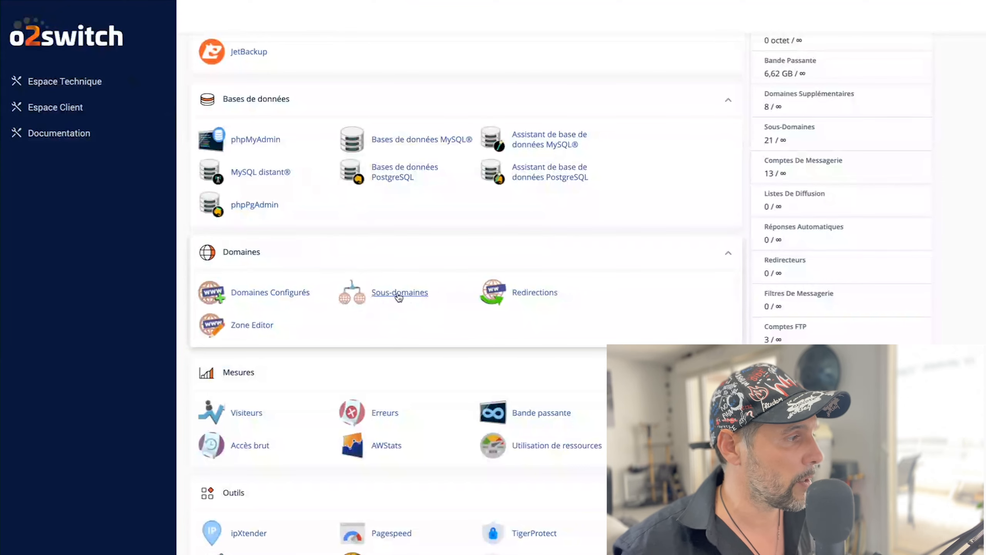
Step: Create the subdomain demo-coach under the domain ohmybusiness.fr, with demo-coach.ohmybusiness.fr as document root
{"action": "left_click", "coordinate": [399, 296]}
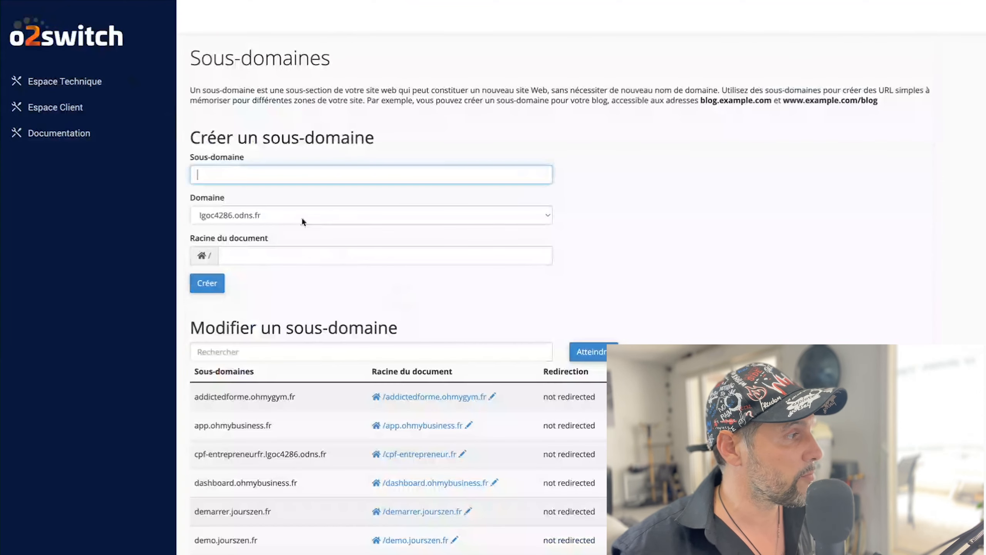
{"action": "left_click", "coordinate": [257, 171]}
{"action": "type", "text": "demo-coach"}
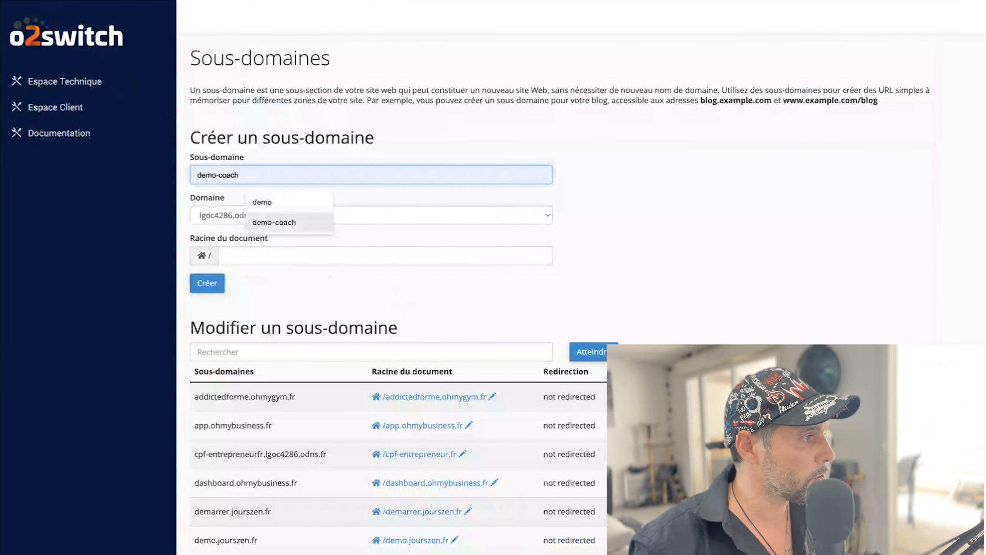
{"action": "left_click", "coordinate": [274, 223]}
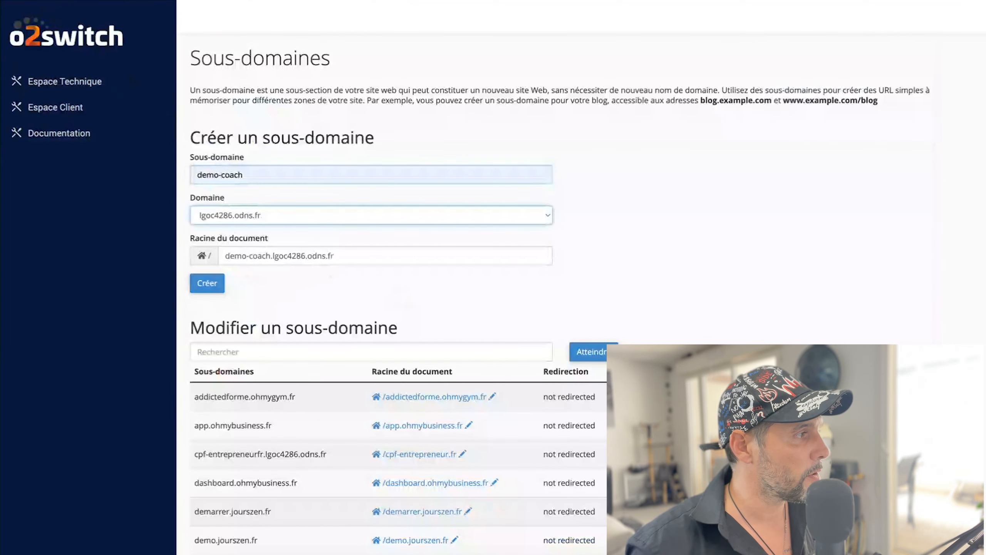
{"action": "left_click", "coordinate": [274, 223]}
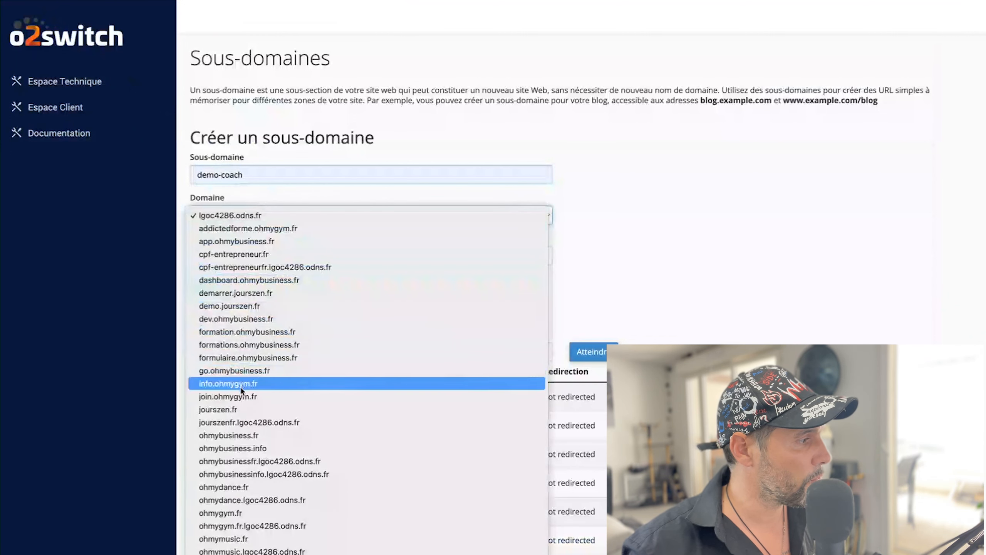
{"action": "left_click", "coordinate": [242, 436]}
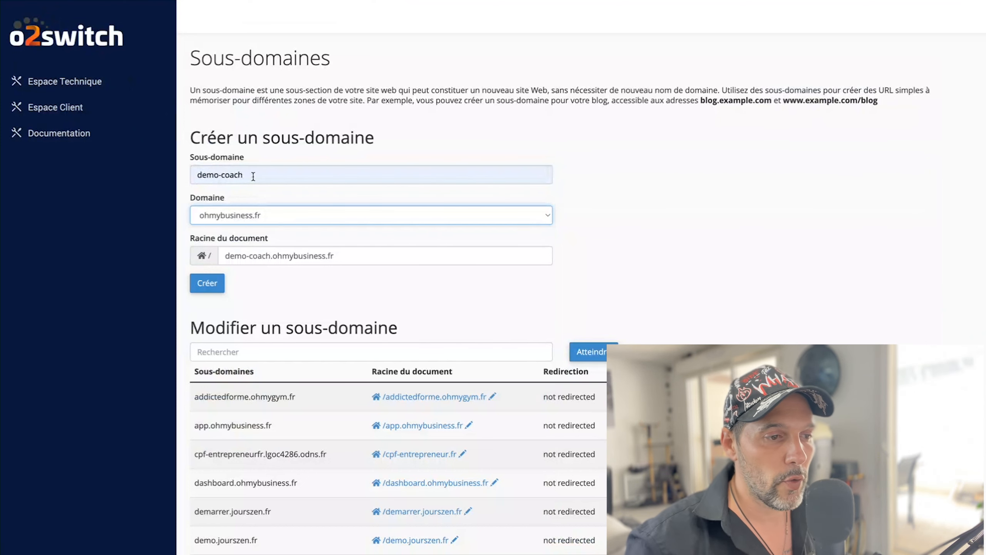
{"action": "left_click", "coordinate": [212, 295]}
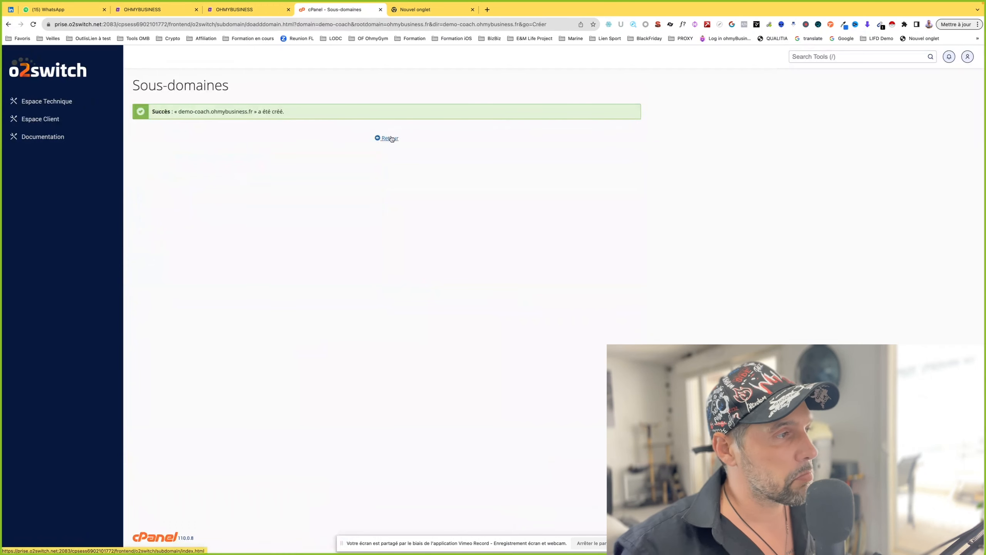
Step: Return to the technical area and open the DNS zone records of ohmybusiness.fr in the Zone Editor
{"action": "left_click", "coordinate": [385, 136]}
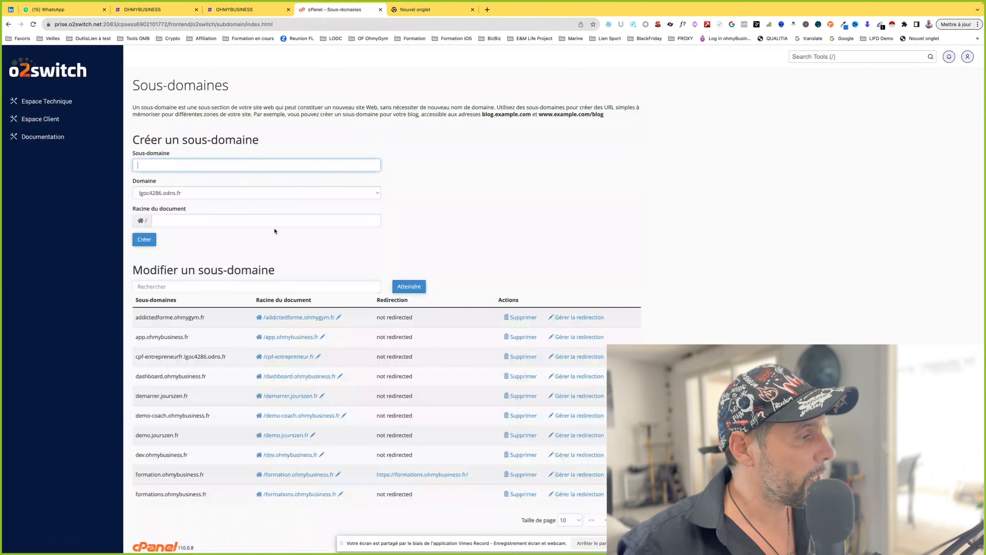
{"action": "left_click", "coordinate": [50, 101]}
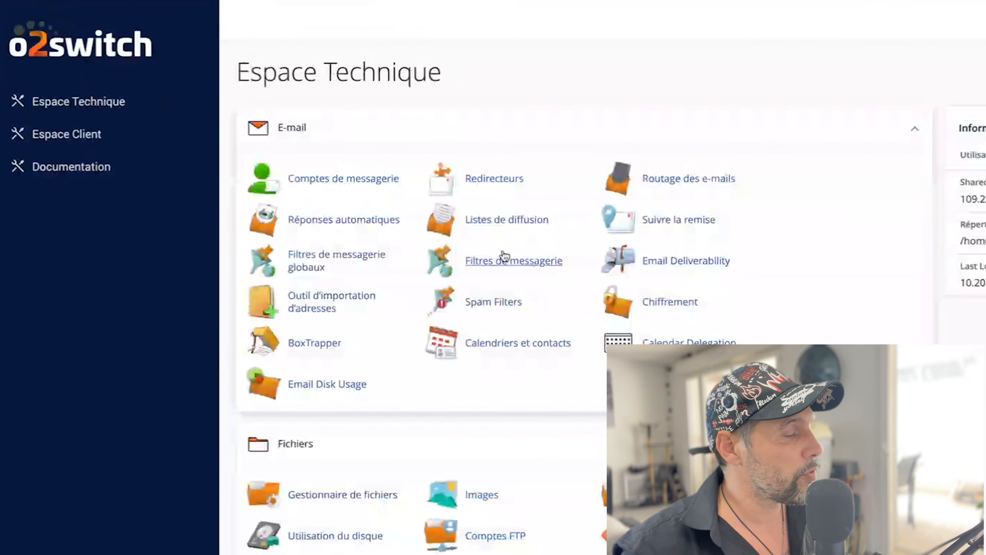
{"action": "scroll", "coordinate": [505, 256], "scroll_direction": "down", "scroll_amount": 5}
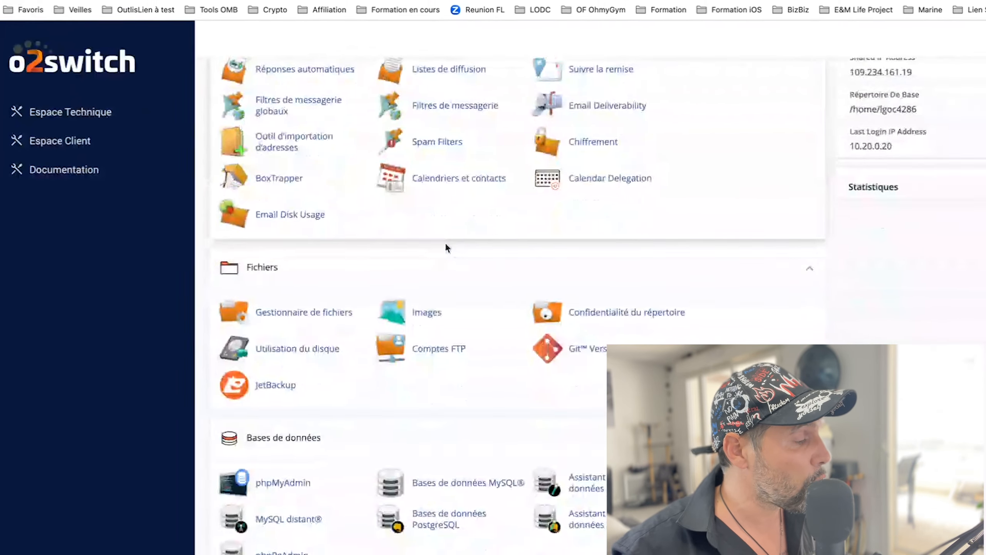
{"action": "scroll", "coordinate": [443, 248], "scroll_direction": "down", "scroll_amount": 8}
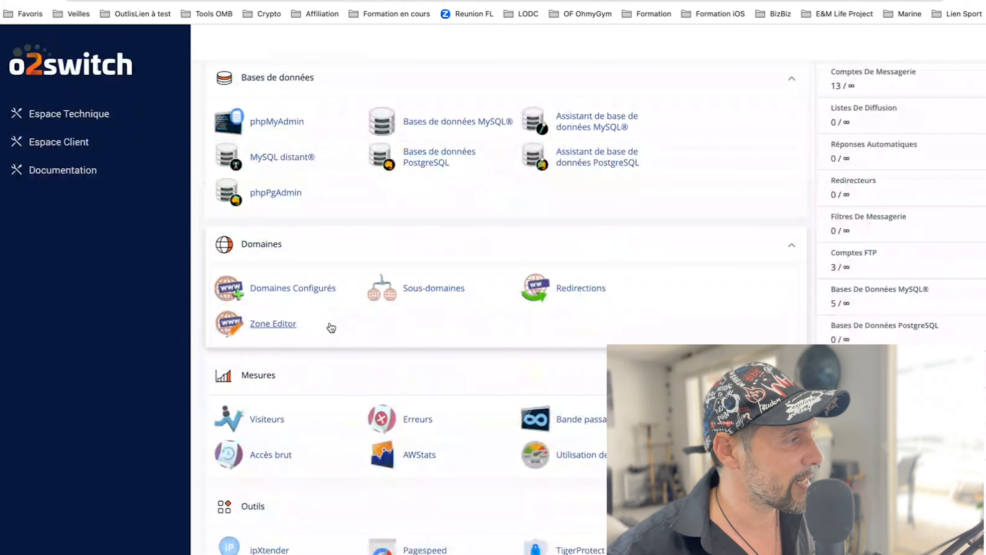
{"action": "left_click", "coordinate": [279, 327]}
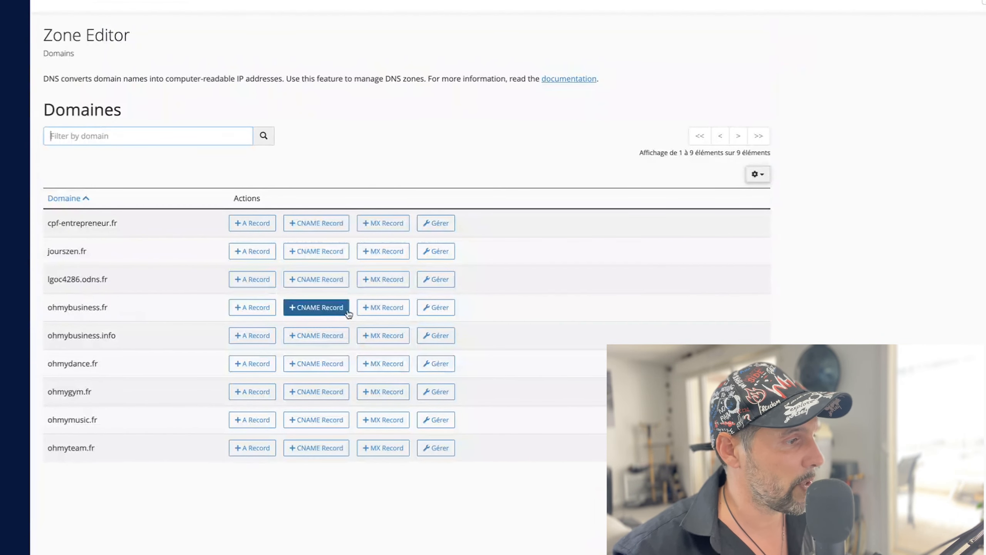
{"action": "left_click", "coordinate": [429, 308]}
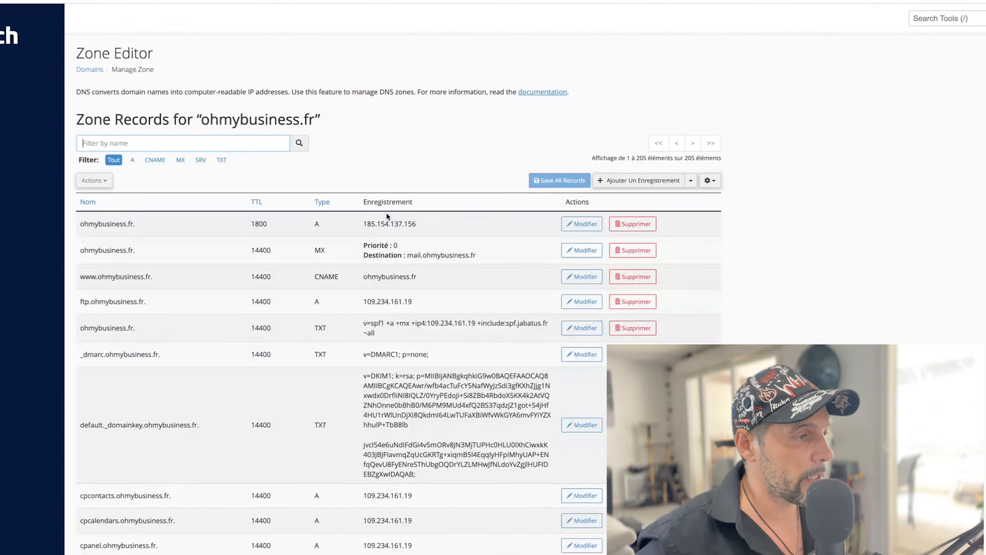
Step: Switch back to the OHMYBUSINESS domain form and examine which A record the demo-coach subdomain requires
{"action": "left_click", "coordinate": [243, 8]}
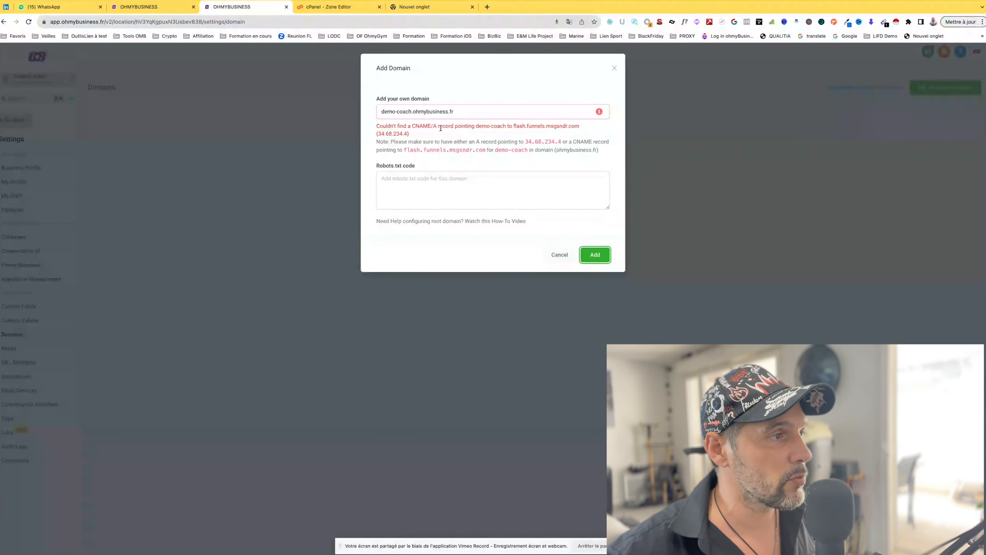
{"action": "left_click_drag", "start_coordinate": [404, 141], "coordinate": [534, 139]}
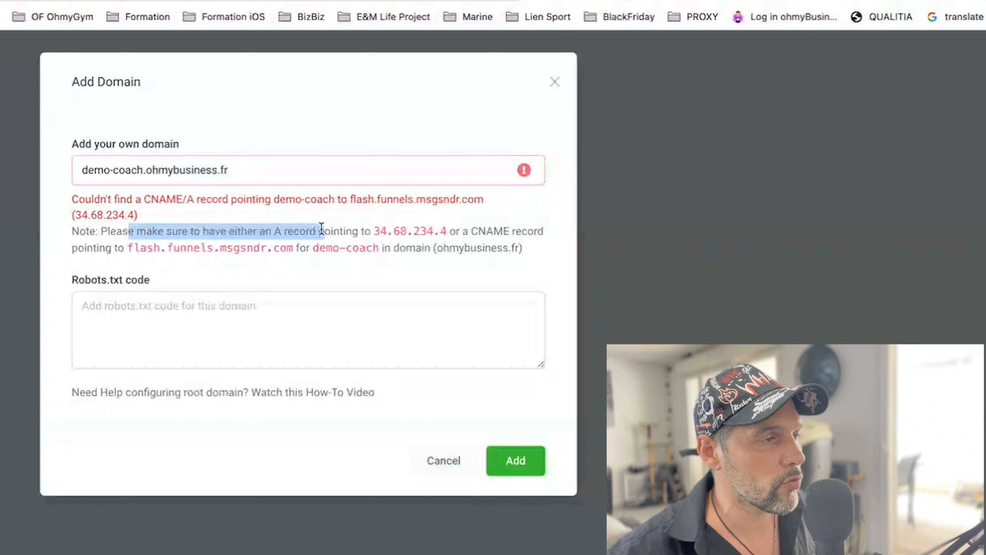
{"action": "left_click", "coordinate": [393, 227]}
{"action": "left_click_drag", "start_coordinate": [273, 231], "coordinate": [456, 229]}
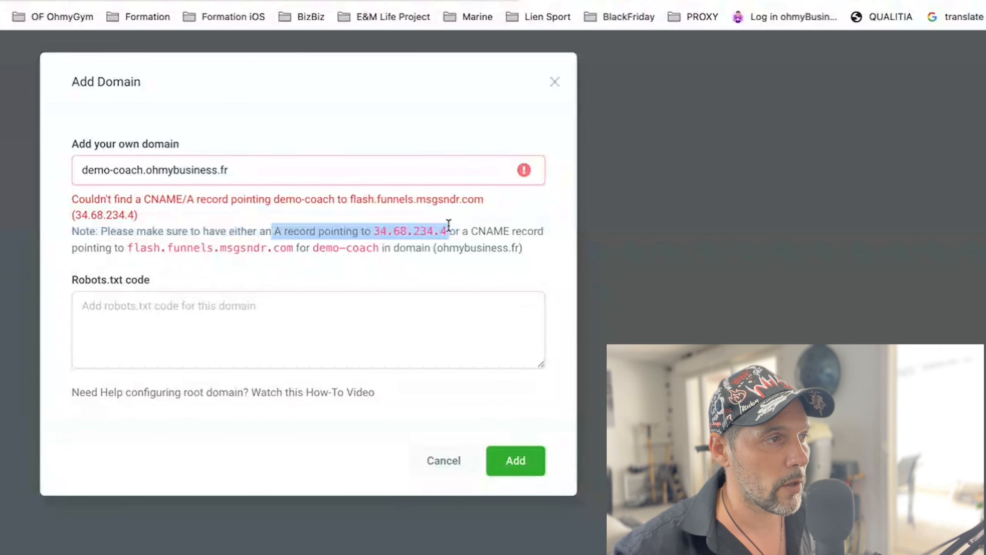
Step: Examine the IP address given for the A record and the alternative CNAME target in the domain note
{"action": "left_click", "coordinate": [384, 230]}
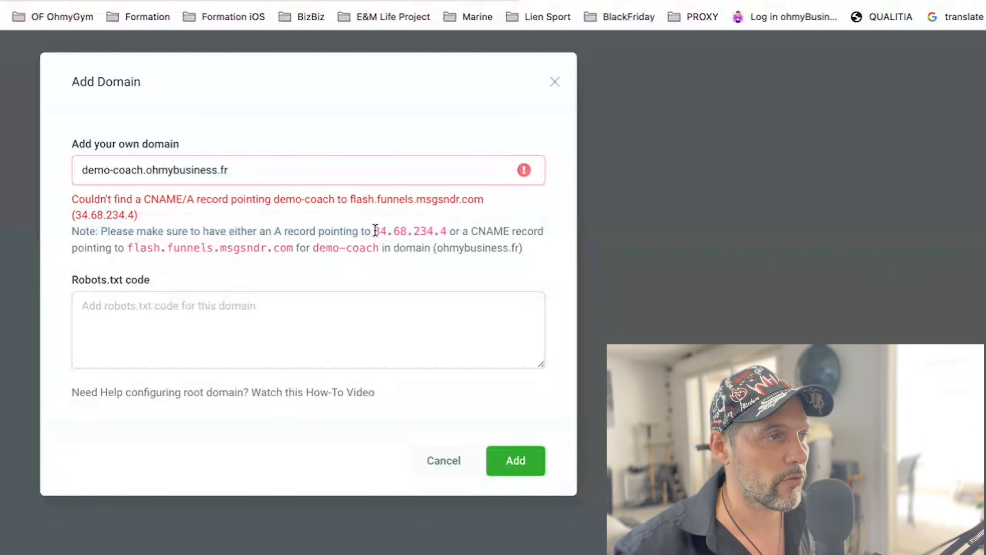
{"action": "left_click_drag", "start_coordinate": [376, 230], "coordinate": [441, 229]}
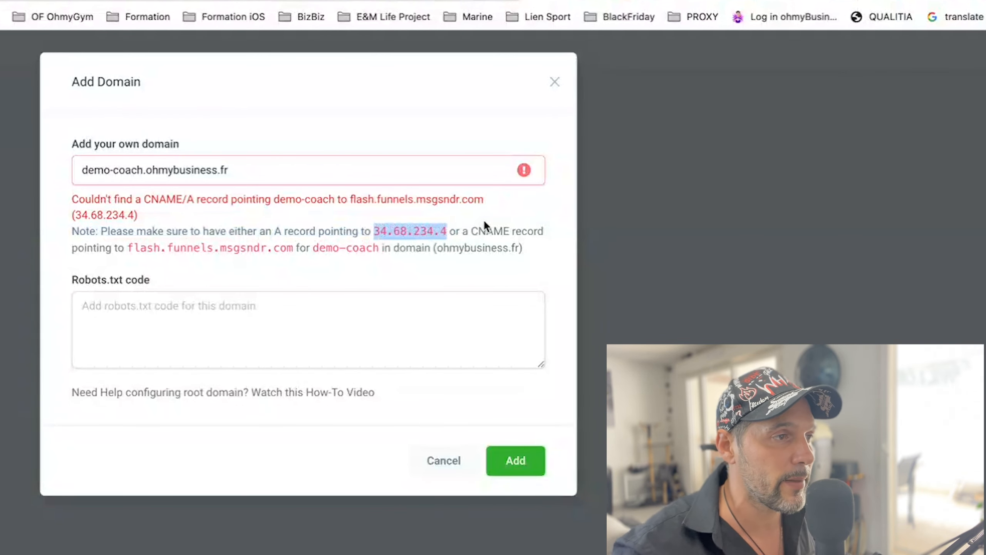
{"action": "left_click", "coordinate": [126, 246]}
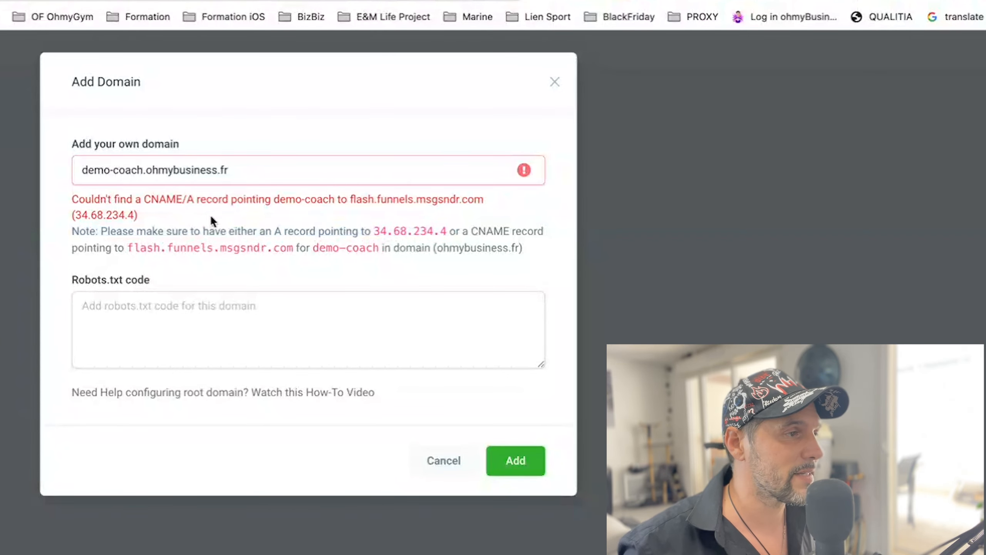
{"action": "left_click", "coordinate": [339, 7]}
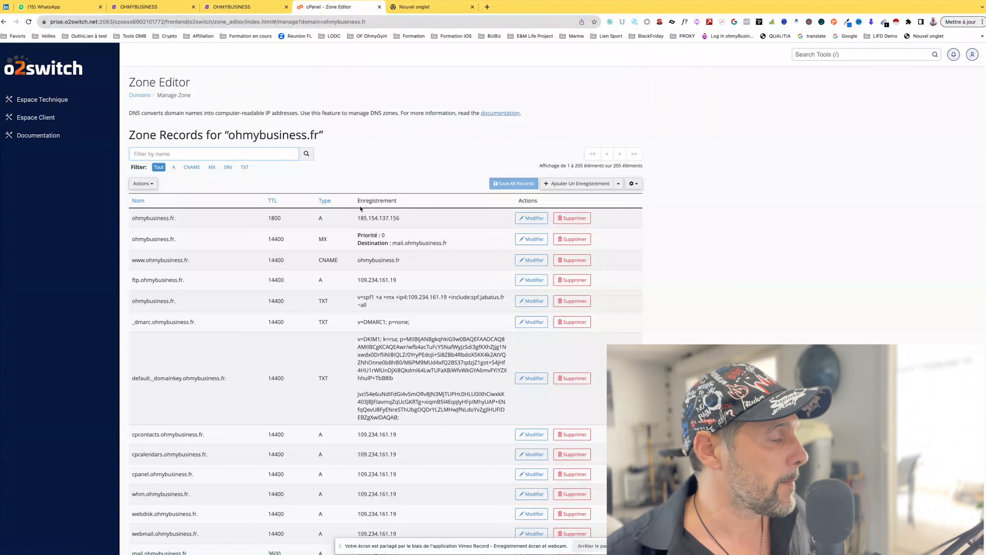
{"action": "key", "text": "ctrl+f"}
{"action": "type", "text": "demo-coac"}
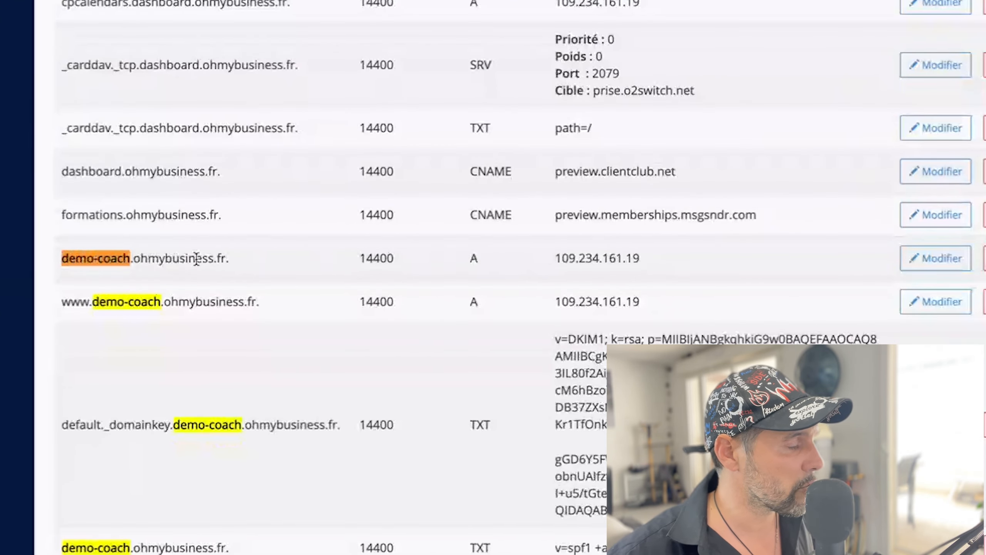
{"action": "left_click_drag", "start_coordinate": [575, 260], "coordinate": [641, 259]}
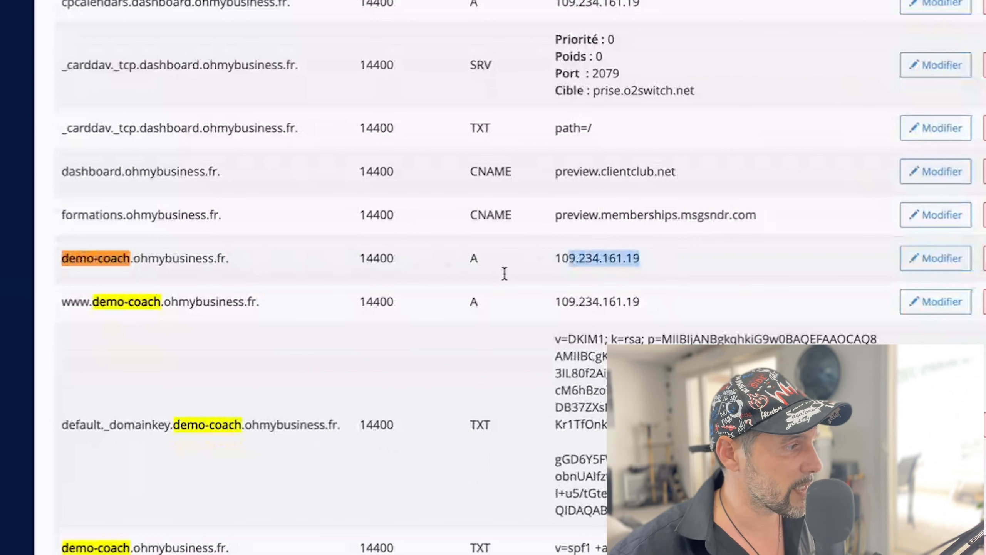
{"action": "left_click", "coordinate": [64, 305]}
{"action": "left_click_drag", "start_coordinate": [64, 306], "coordinate": [262, 304]}
{"action": "left_click", "coordinate": [599, 294]}
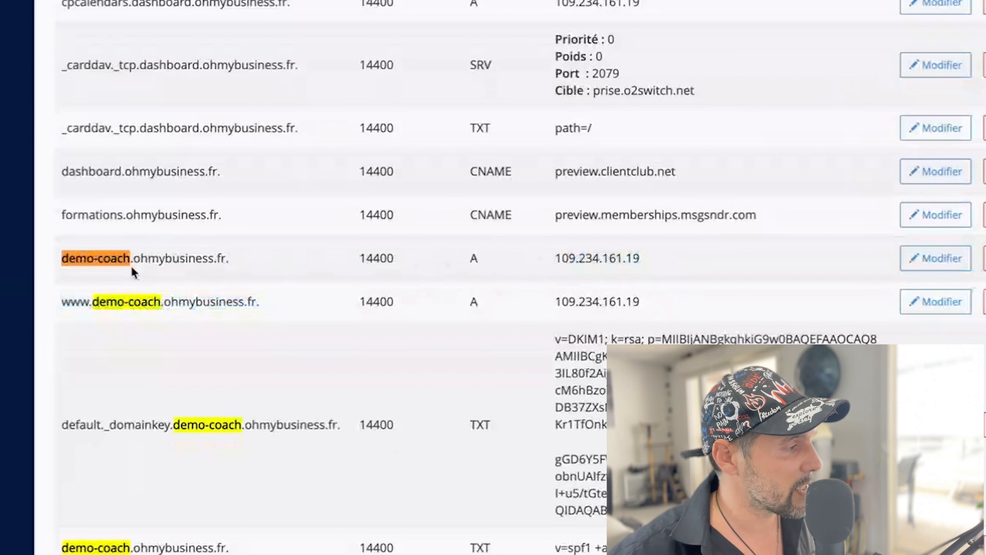
{"action": "left_click_drag", "start_coordinate": [90, 299], "coordinate": [60, 302]}
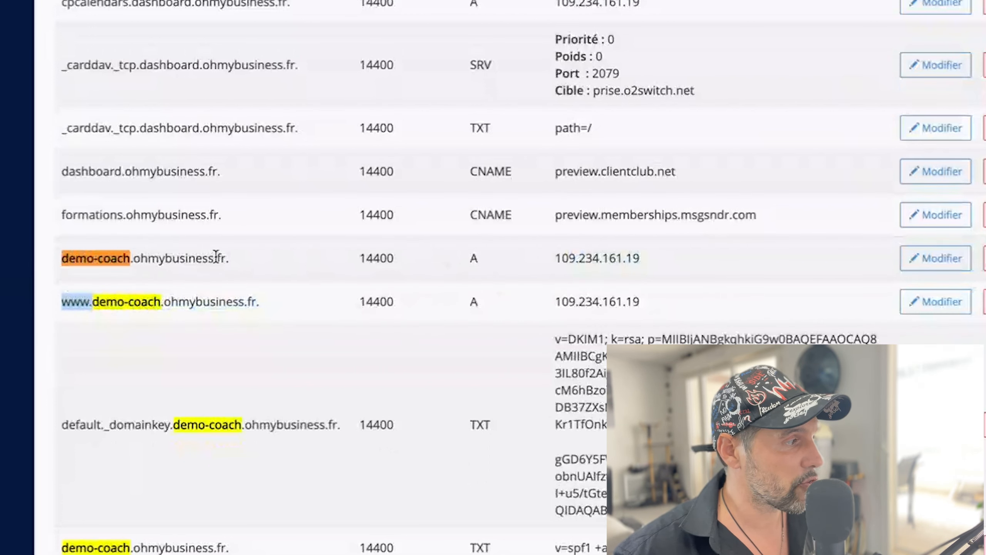
Step: Return to the OHMYBUSINESS domain form and compare the required A record address with the CNAME alternative
{"action": "left_click", "coordinate": [263, 11]}
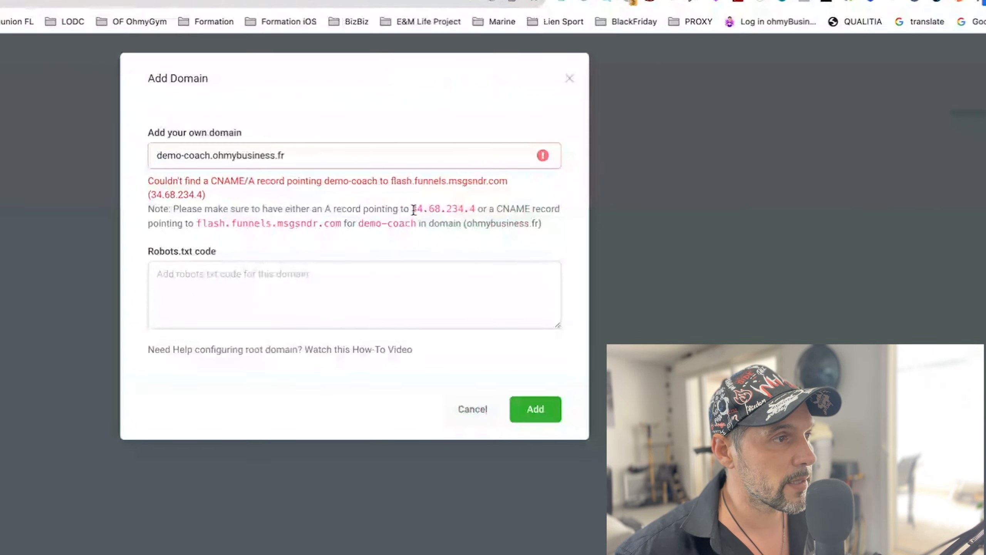
{"action": "left_click_drag", "start_coordinate": [526, 142], "coordinate": [559, 142]}
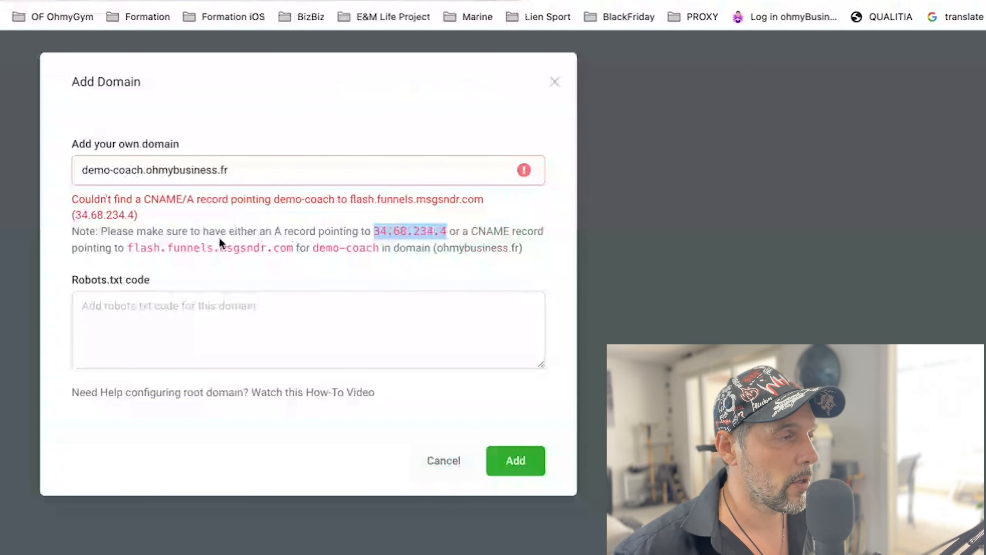
{"action": "left_click", "coordinate": [375, 226]}
{"action": "left_click_drag", "start_coordinate": [370, 230], "coordinate": [447, 230]}
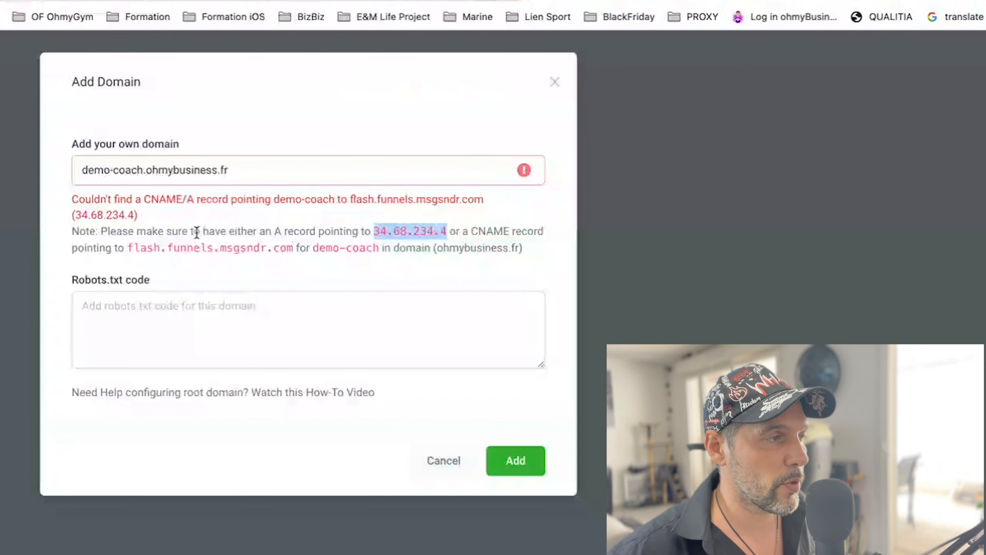
{"action": "left_click_drag", "start_coordinate": [128, 246], "coordinate": [291, 245]}
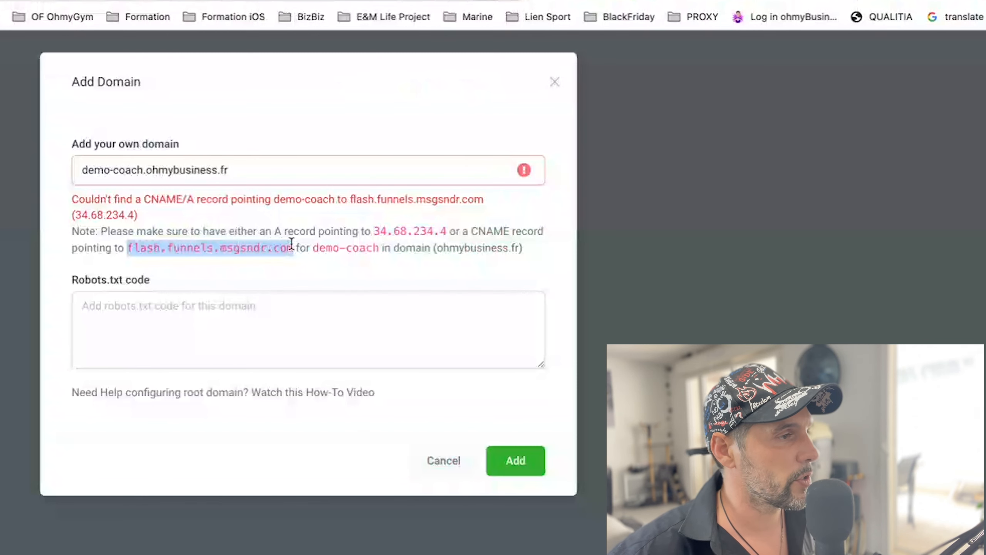
{"action": "left_click_drag", "start_coordinate": [373, 231], "coordinate": [443, 230]}
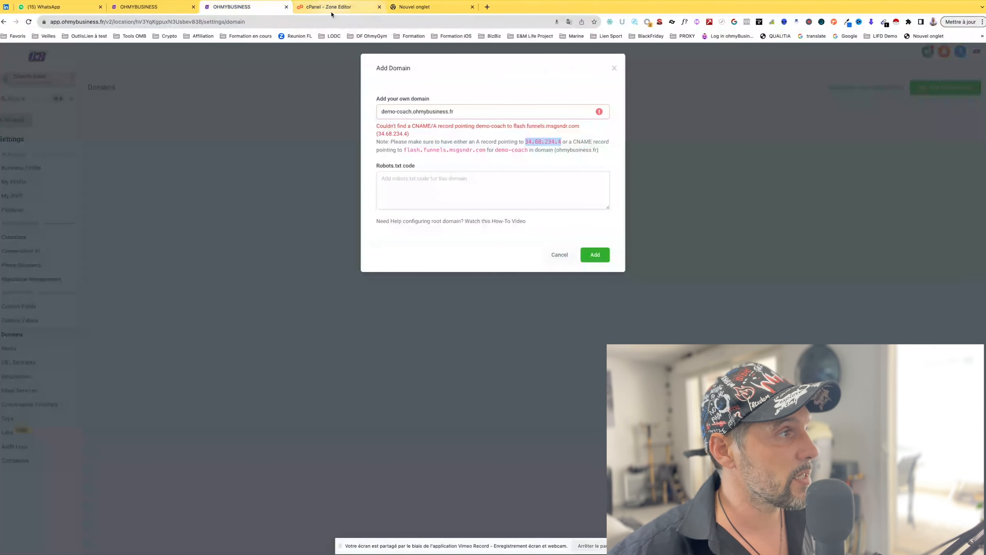
Step: Go back to the cPanel Zone Editor and review the two demo-coach A records and the demo-coach SPF TXT record
{"action": "left_click", "coordinate": [332, 11]}
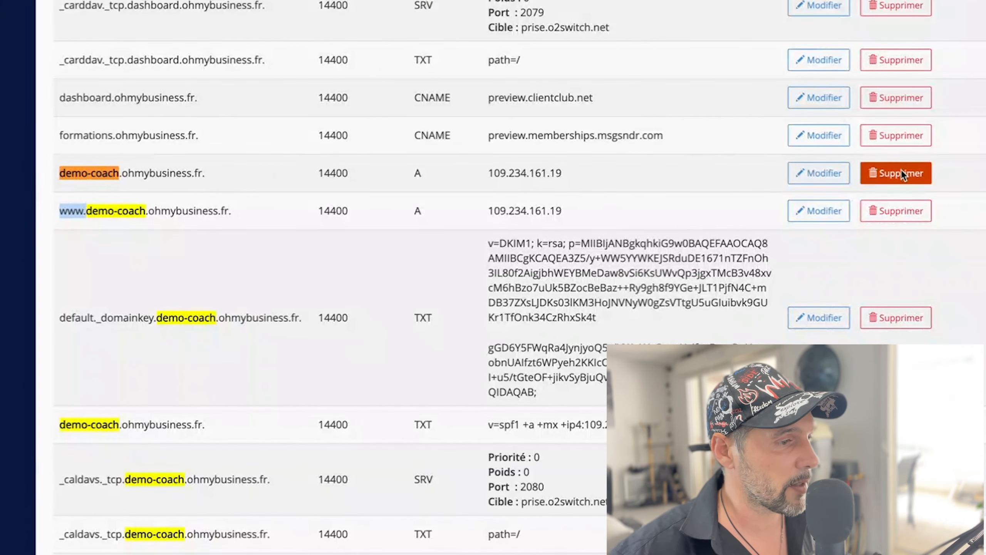
{"action": "left_click", "coordinate": [129, 187]}
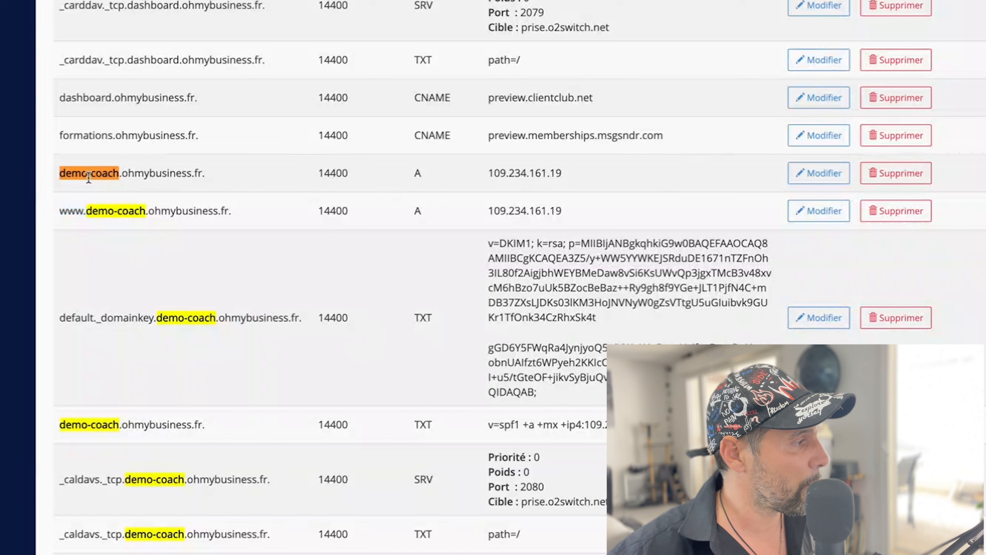
{"action": "left_click_drag", "start_coordinate": [59, 173], "coordinate": [603, 220]}
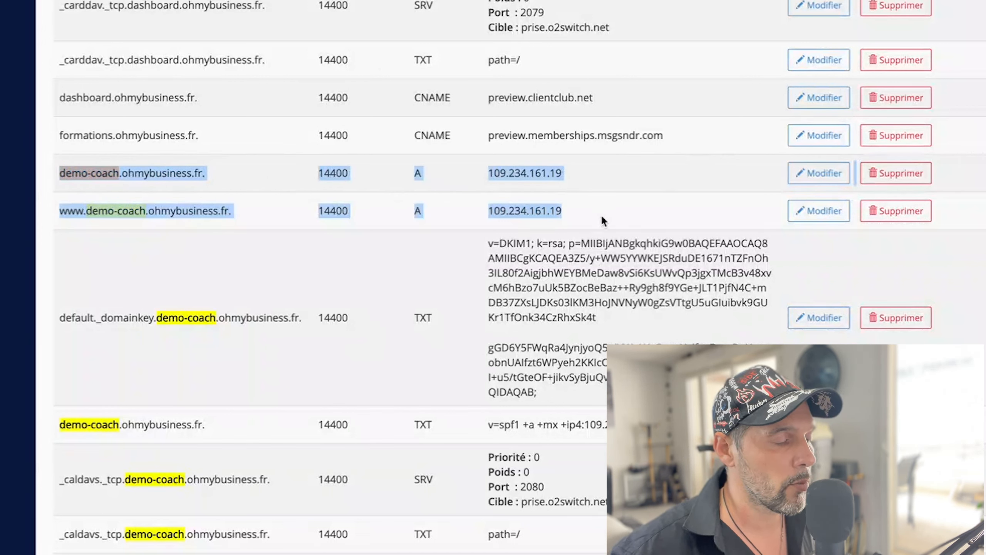
{"action": "scroll", "coordinate": [601, 214], "scroll_direction": "down", "scroll_amount": 5}
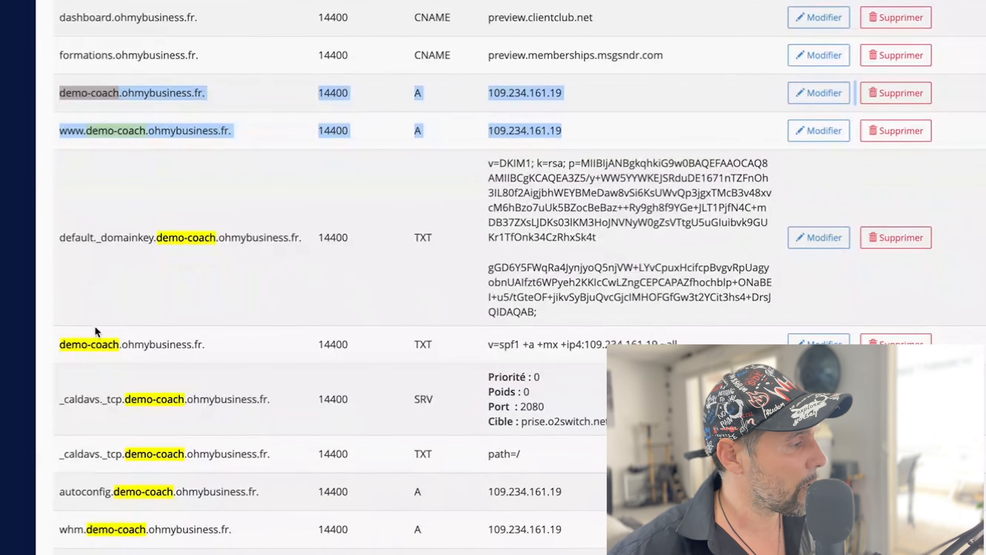
{"action": "left_click", "coordinate": [62, 220]}
{"action": "left_click_drag", "start_coordinate": [62, 220], "coordinate": [659, 214]}
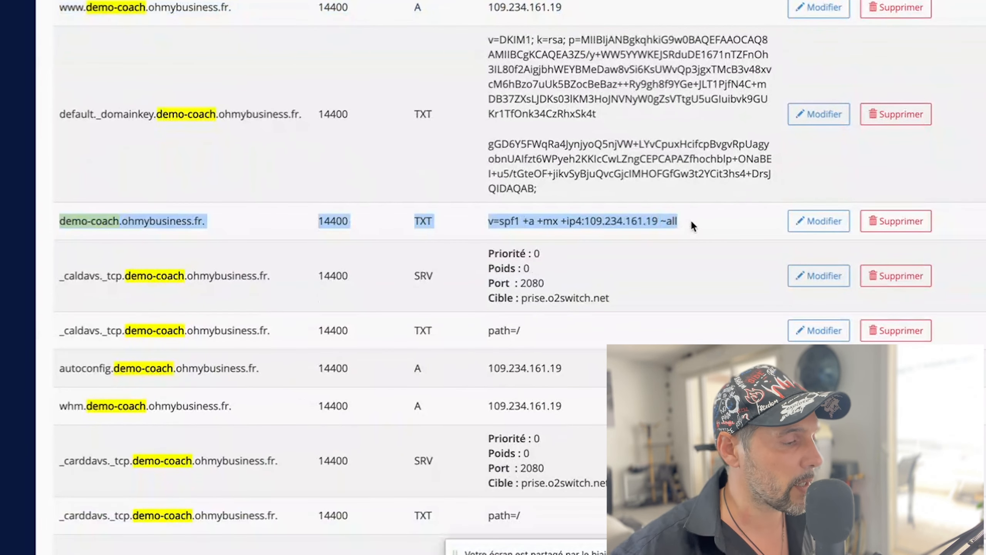
{"action": "left_click_drag", "start_coordinate": [691, 219], "coordinate": [57, 220]}
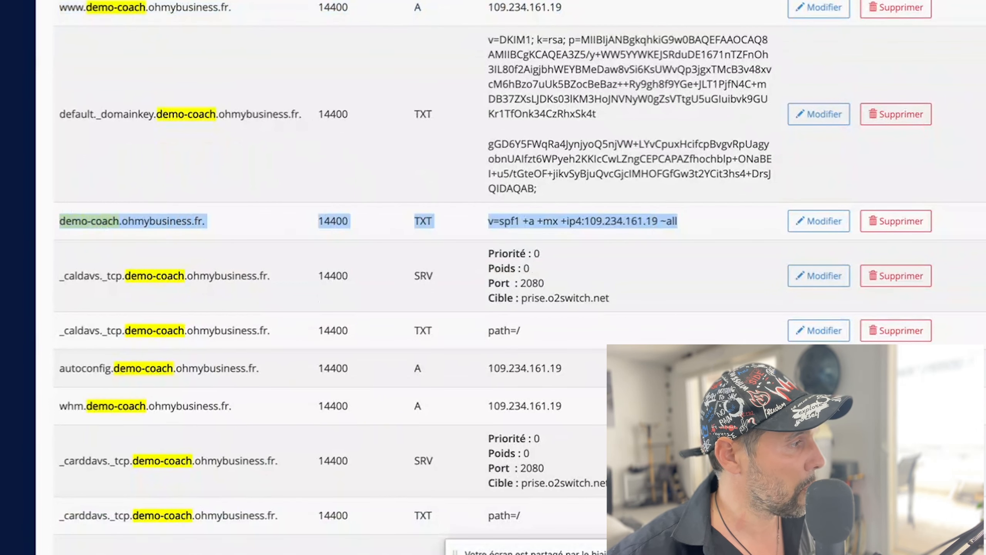
Step: Delete the A record of demo-coach.ohmybusiness.fr from the zone and confirm the deletion
{"action": "left_click", "coordinate": [63, 50]}
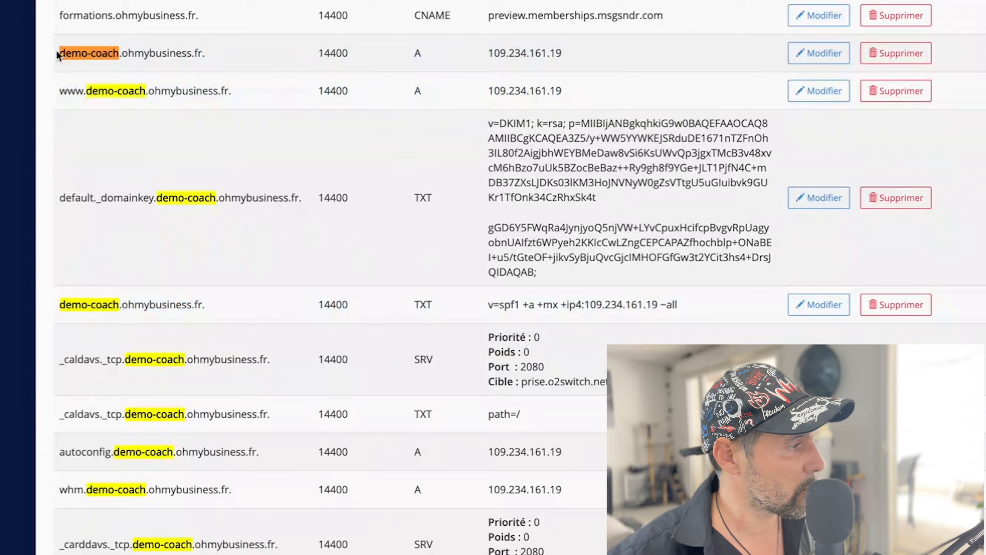
{"action": "left_click_drag", "start_coordinate": [57, 54], "coordinate": [578, 55]}
{"action": "left_click", "coordinate": [896, 53]}
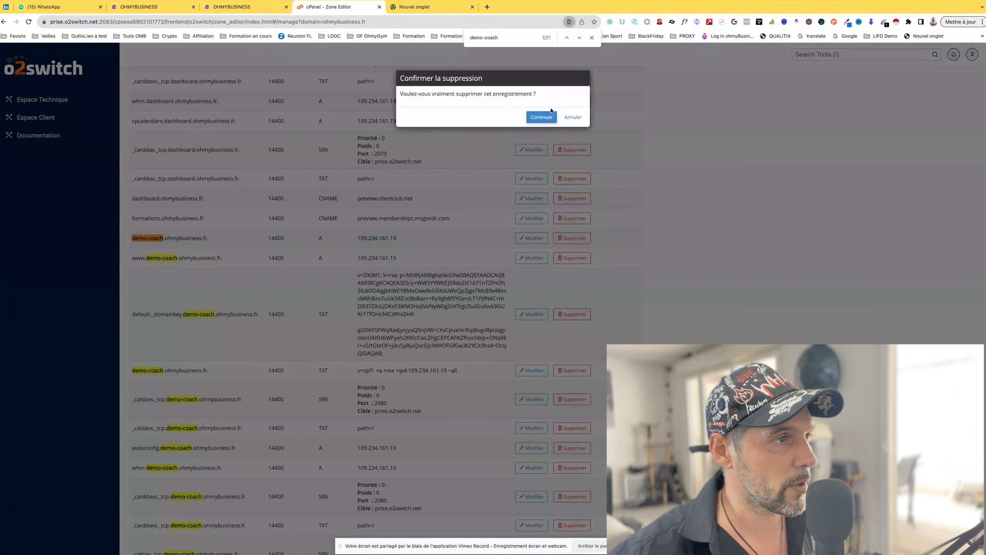
{"action": "left_click", "coordinate": [543, 117]}
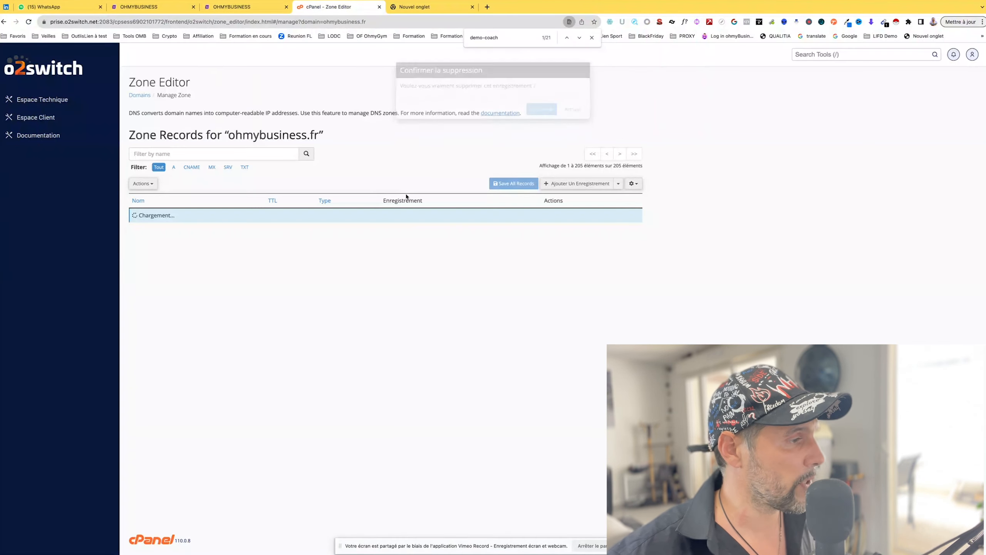
{"action": "scroll", "coordinate": [296, 318], "scroll_direction": "down", "scroll_amount": 5}
{"action": "scroll", "coordinate": [297, 321], "scroll_direction": "down", "scroll_amount": 10}
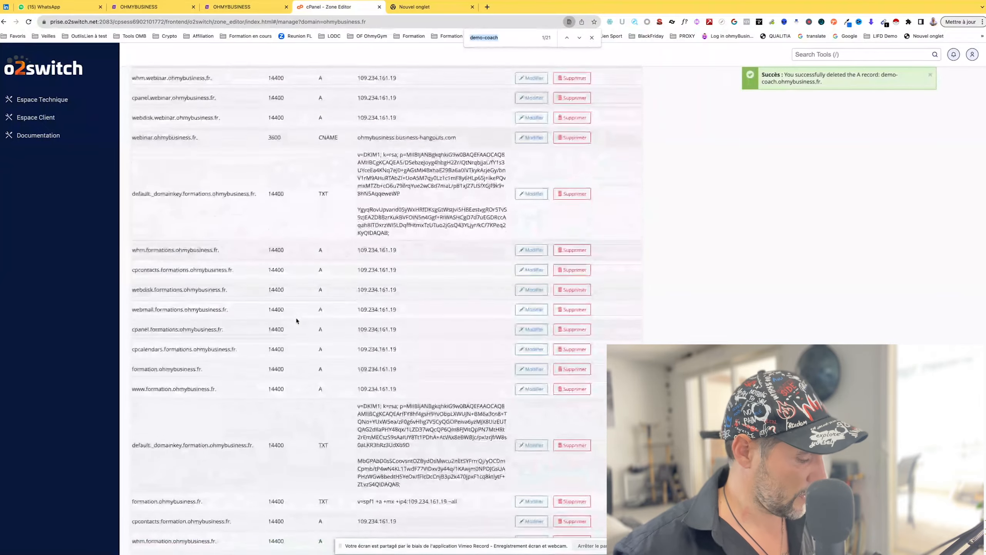
{"action": "type", "text": "demo-c"}
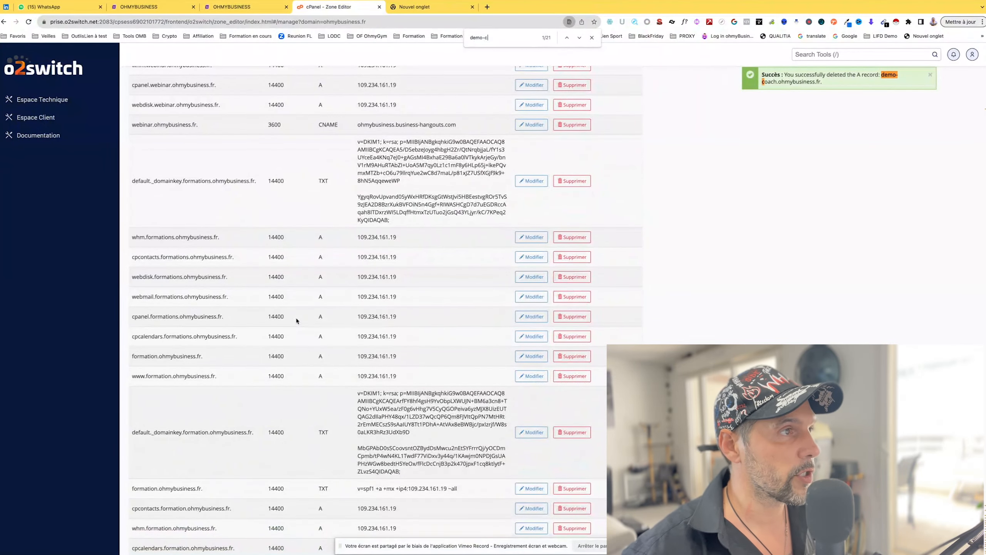
{"action": "key", "text": "Return"}
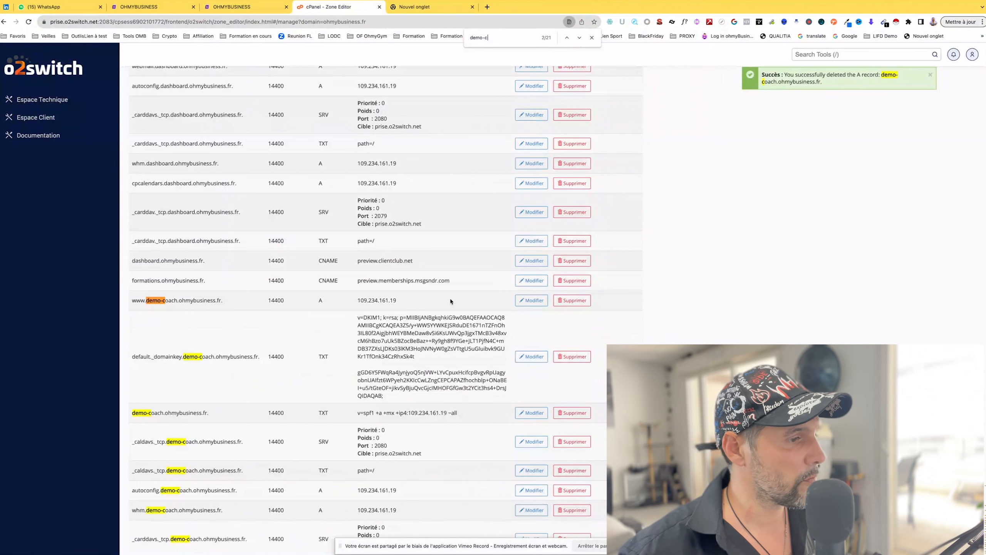
{"action": "left_click", "coordinate": [573, 300]}
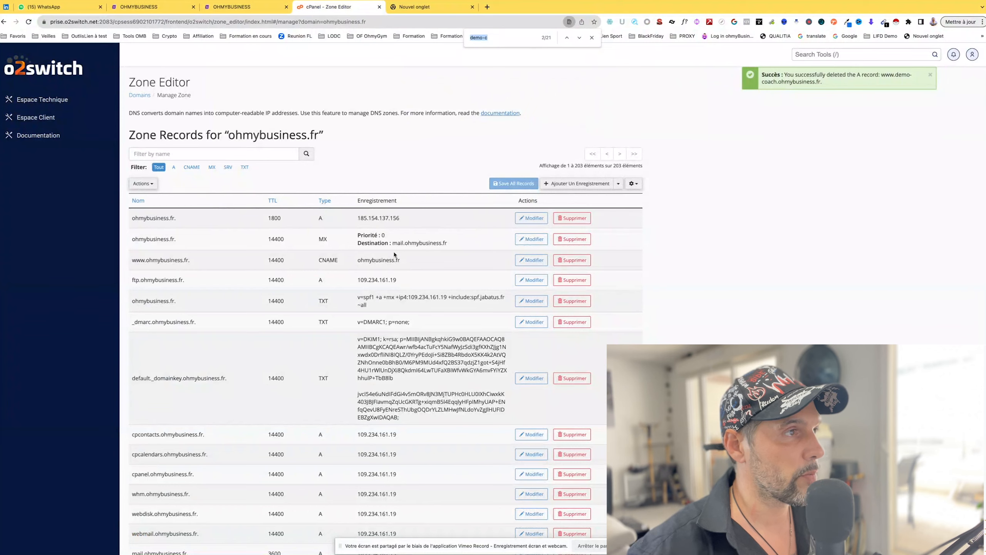
Step: Search for demo-co and delete the SPF TXT record of demo-coach.ohmybusiness.fr, confirming the deletion
{"action": "key", "text": "BackSpace"}
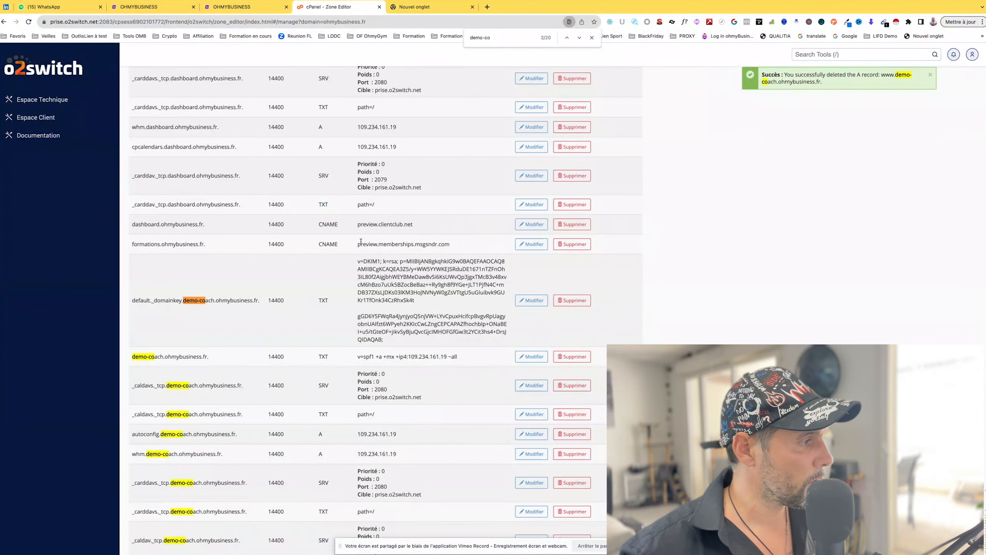
{"action": "left_click", "coordinate": [582, 357]}
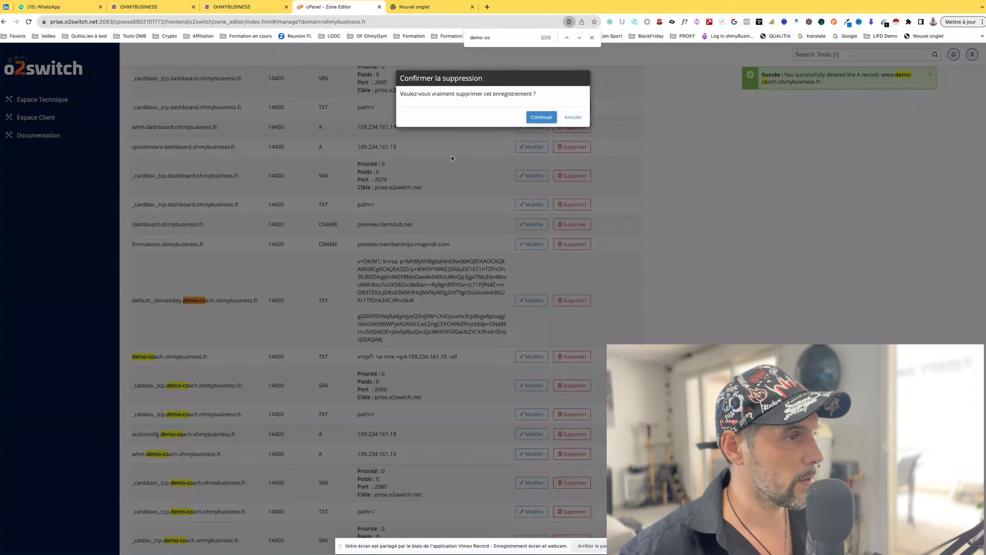
{"action": "left_click", "coordinate": [544, 118]}
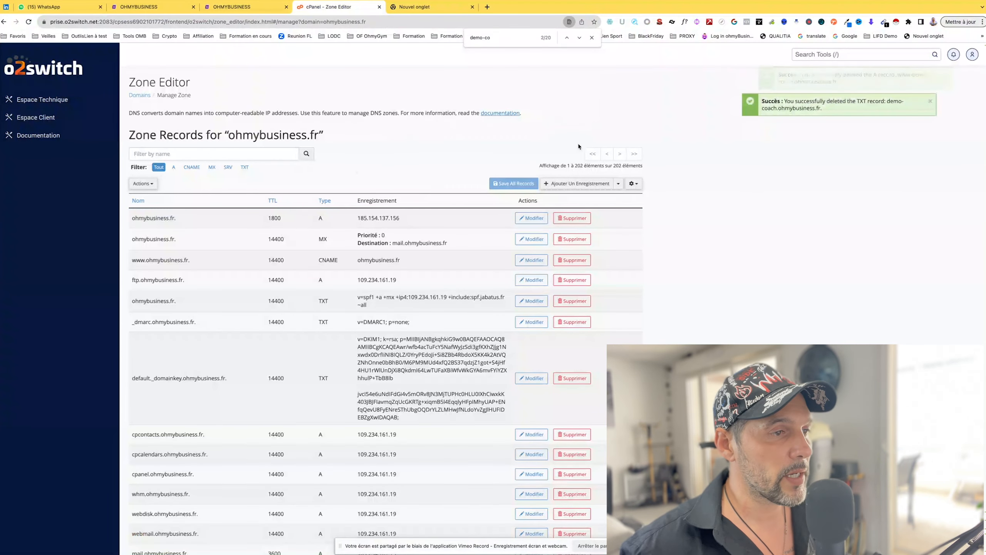
Step: Switch to the OHMYBUSINESS domain form and copy the required A record address 34.68.234.4
{"action": "left_click", "coordinate": [245, 6]}
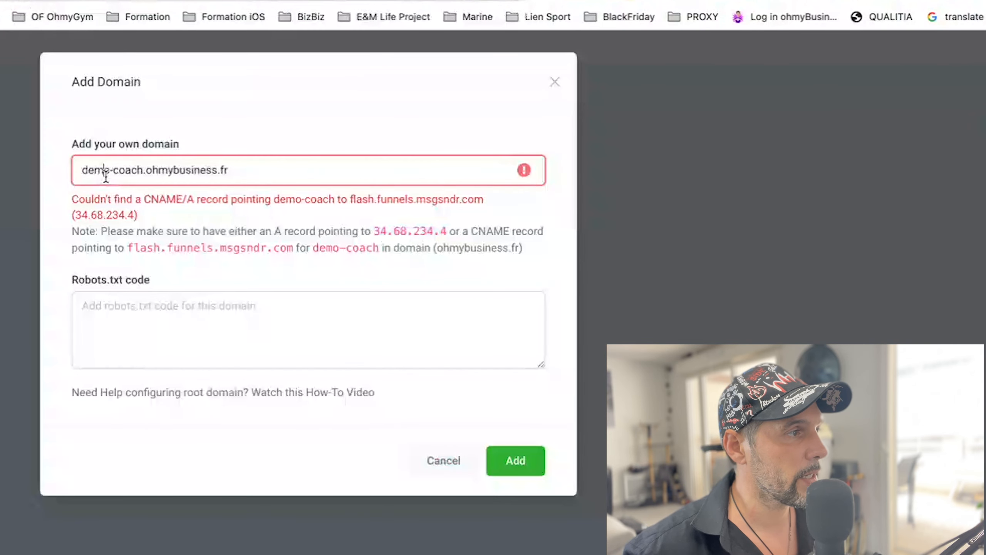
{"action": "triple_click", "coordinate": [105, 175]}
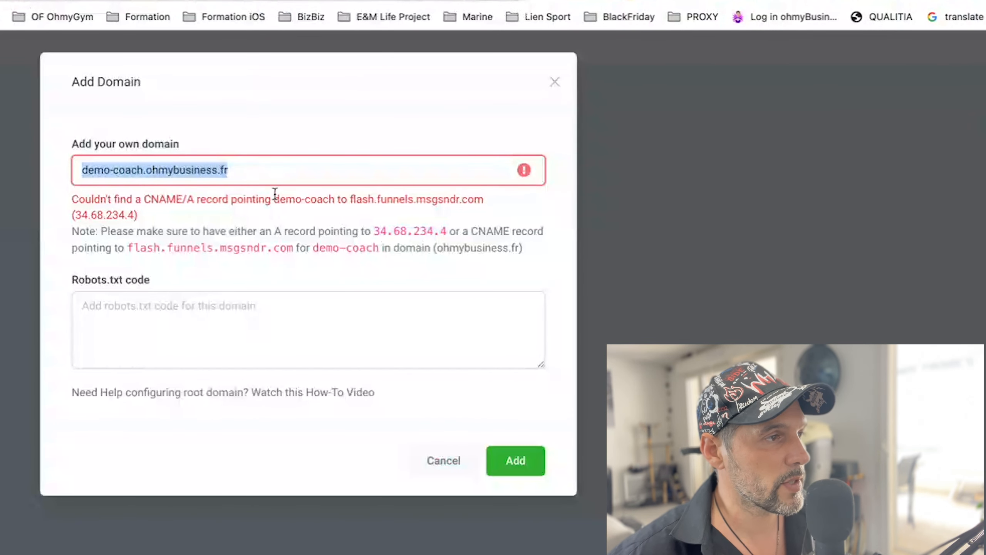
{"action": "left_click_drag", "start_coordinate": [373, 231], "coordinate": [447, 231]}
{"action": "key", "text": "ctrl+c"}
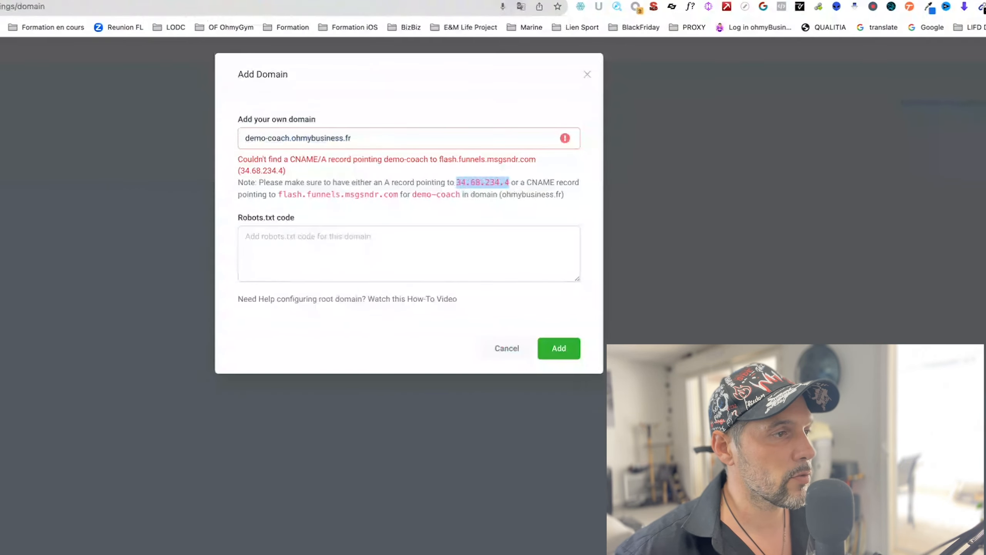
Step: Switch to the cPanel Zone Editor and start a new A record named demo-coach.ohmybusiness.fr
{"action": "left_click", "coordinate": [330, 7]}
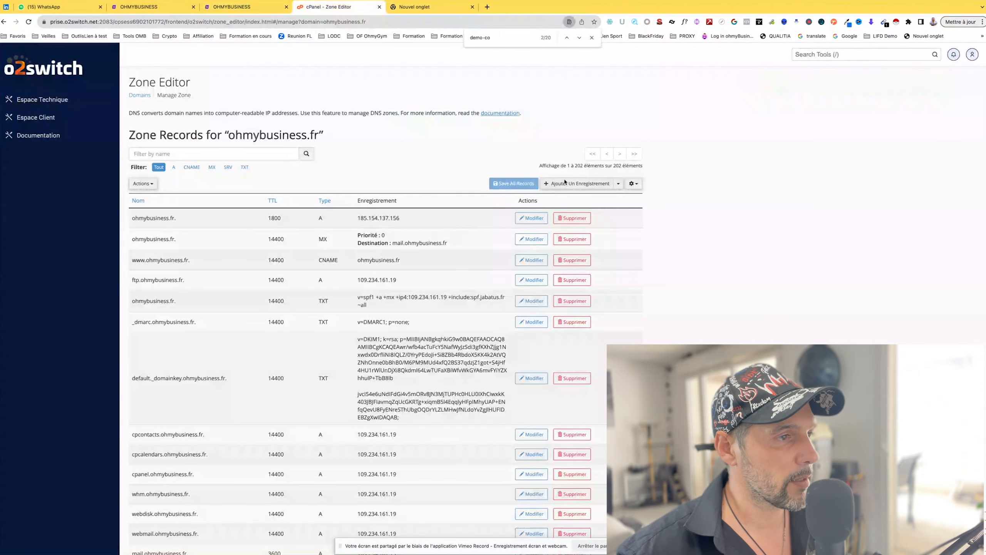
{"action": "left_click", "coordinate": [618, 184]}
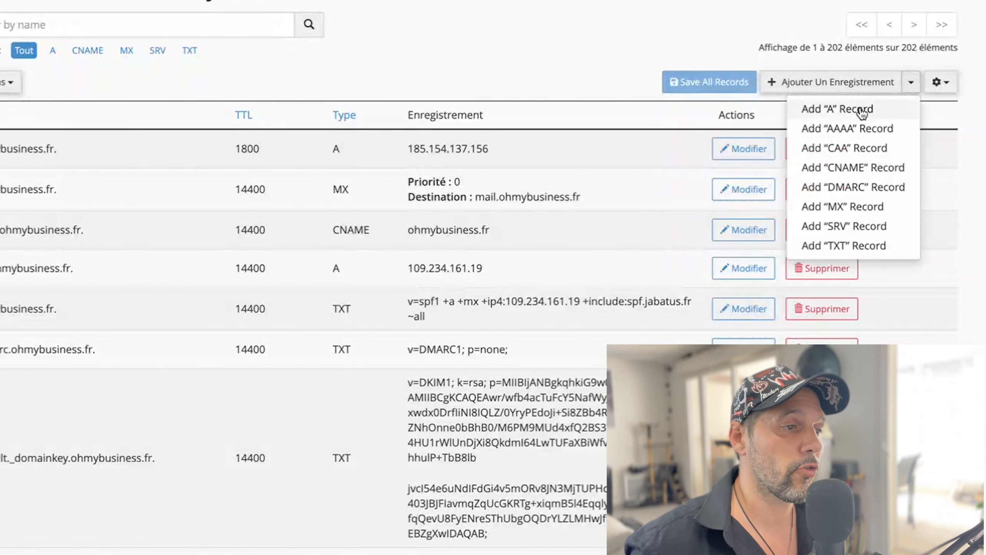
{"action": "left_click", "coordinate": [837, 108]}
{"action": "left_click", "coordinate": [84, 158]}
{"action": "type", "text": "demo-coach.ohmybusiness.fr"}
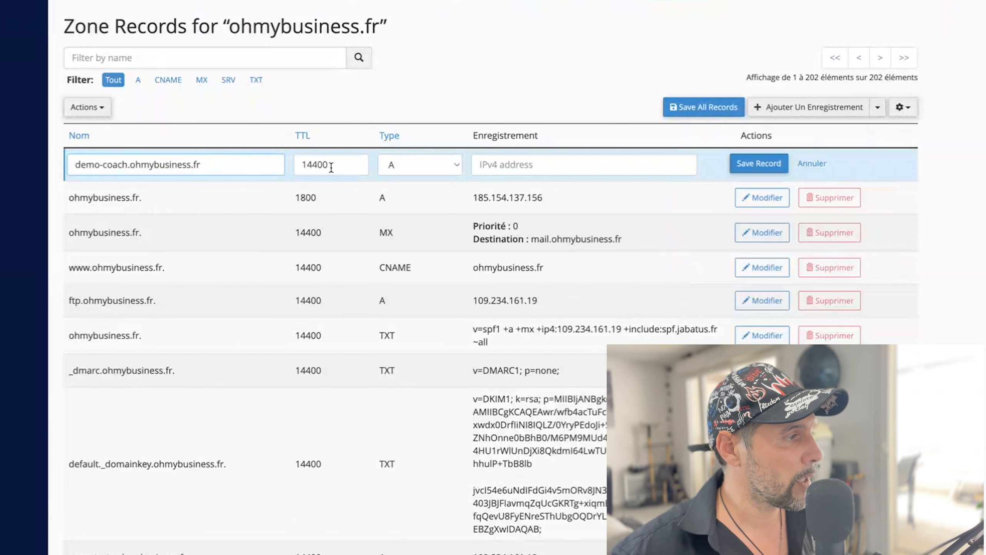
{"action": "left_click", "coordinate": [404, 170]}
{"action": "left_click", "coordinate": [396, 164]}
Step: Set the new A record's IPv4 address to 34.68.234.4 and save the record
{"action": "left_click", "coordinate": [250, 7]}
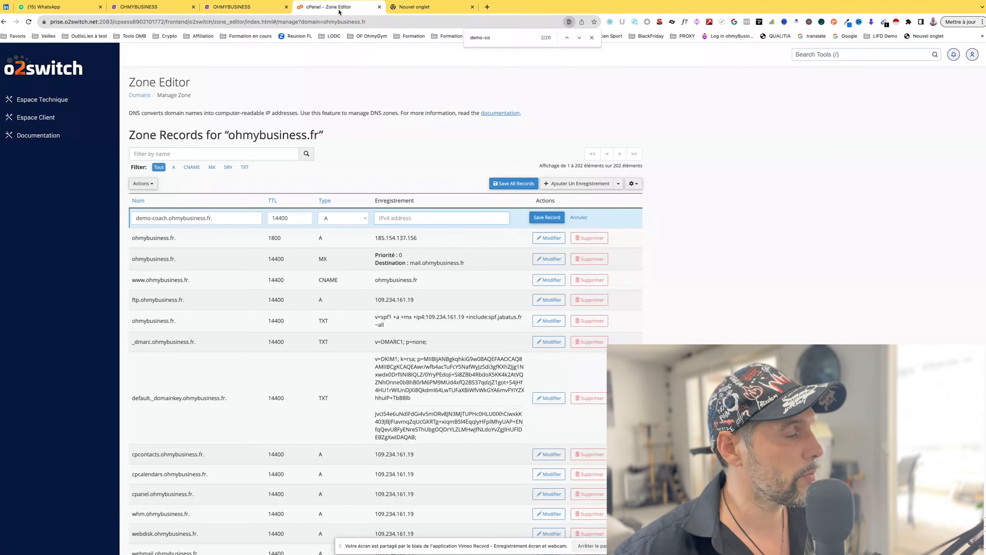
{"action": "left_click", "coordinate": [335, 7]}
{"action": "left_click", "coordinate": [417, 218]}
{"action": "key", "text": "ctrl+v"}
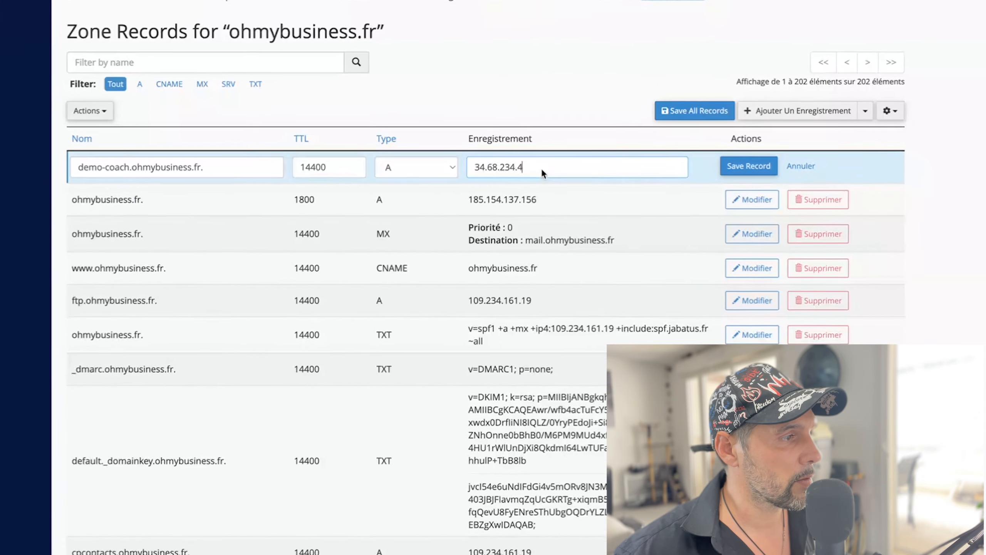
{"action": "left_click", "coordinate": [543, 217]}
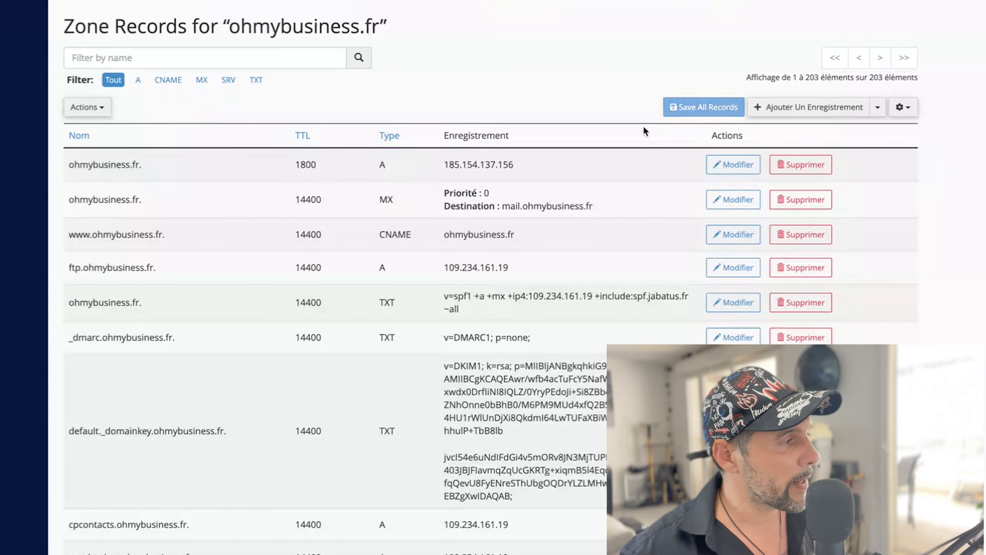
{"action": "left_click", "coordinate": [252, 7]}
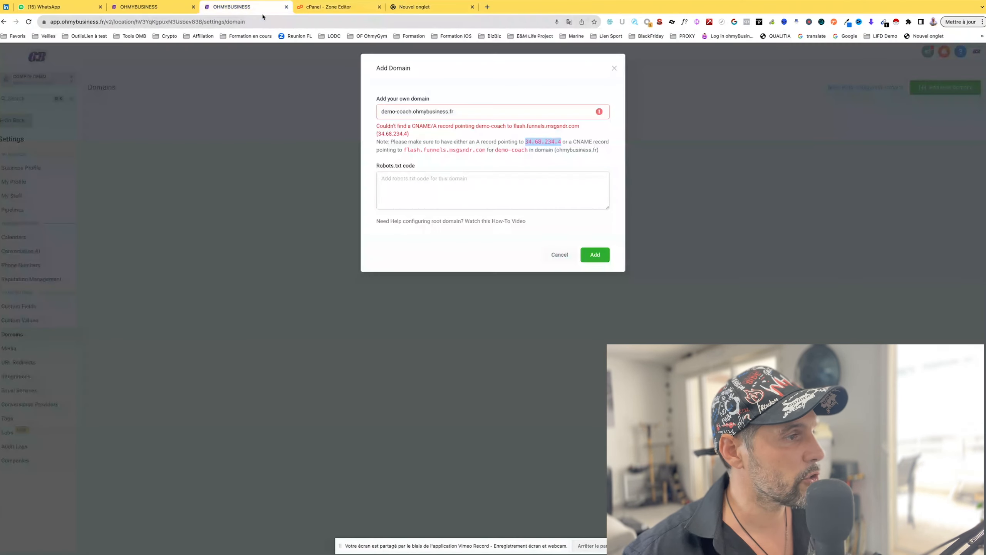
{"action": "left_click", "coordinate": [410, 113]}
{"action": "key", "text": "super+a"}
{"action": "key", "text": "super+c"}
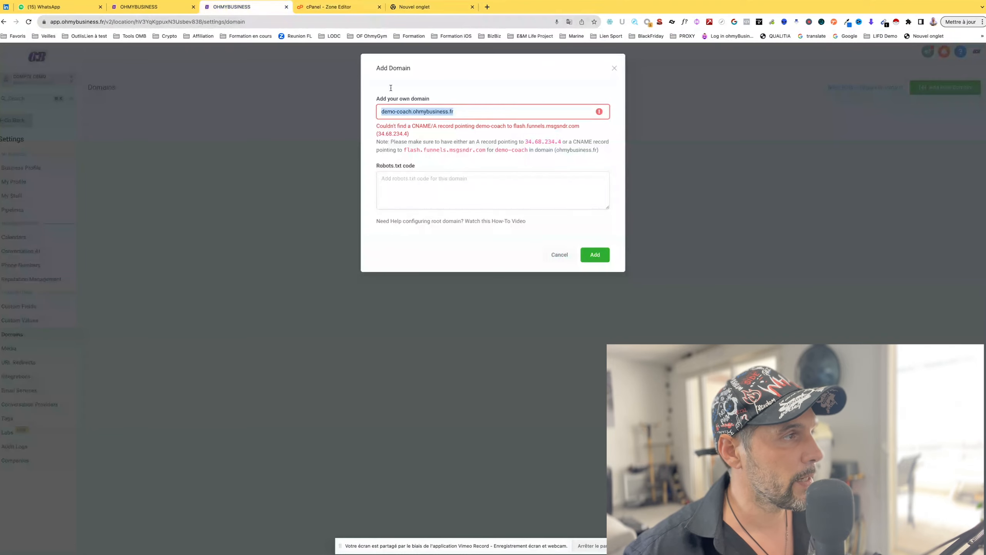
{"action": "left_click", "coordinate": [333, 8]}
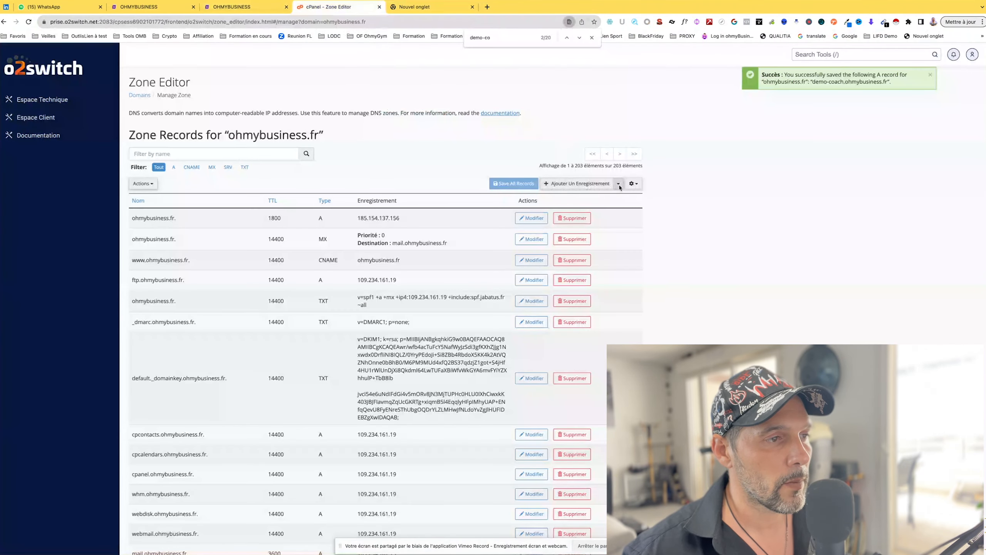
{"action": "left_click", "coordinate": [834, 117]}
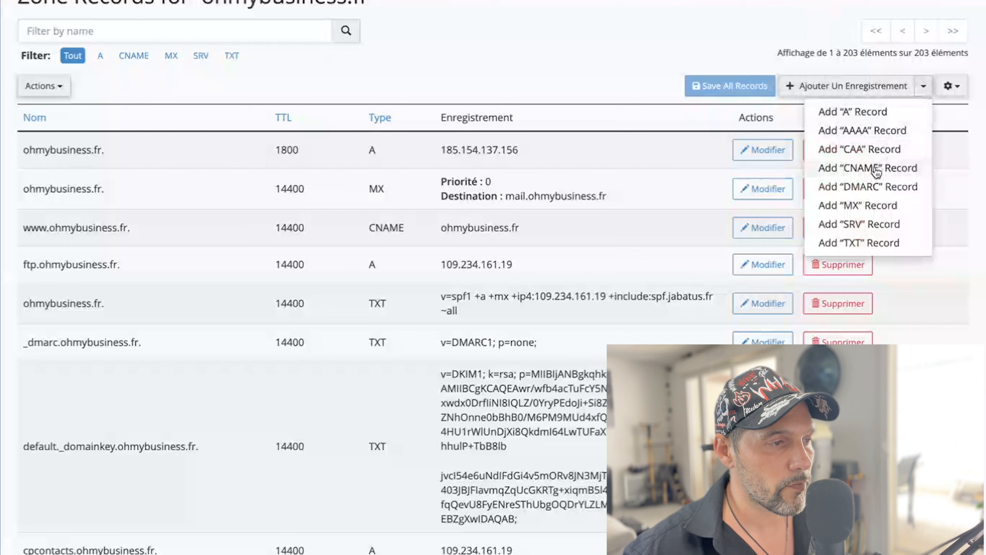
{"action": "left_click", "coordinate": [876, 171]}
{"action": "left_click", "coordinate": [56, 149]}
{"action": "key", "text": "super+v"}
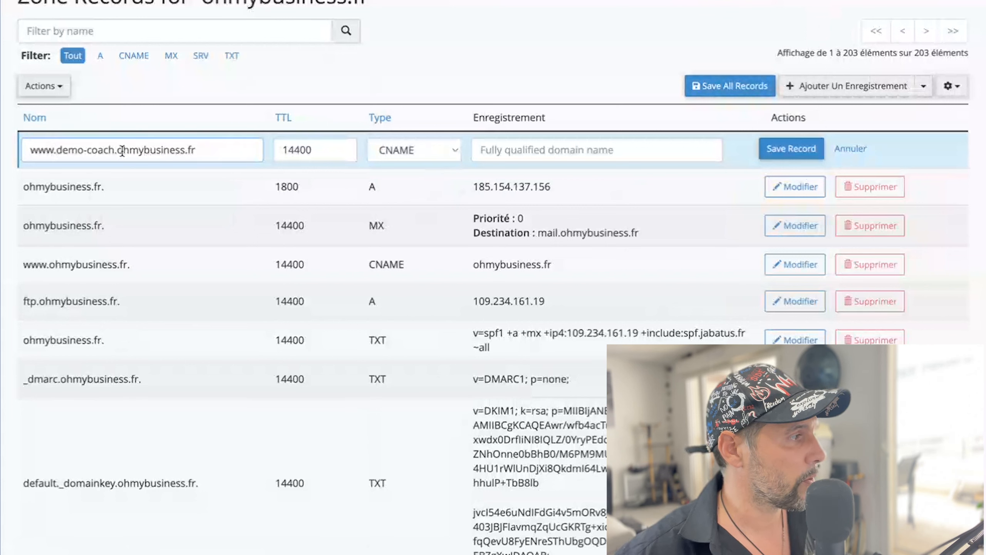
{"action": "left_click_drag", "start_coordinate": [57, 151], "coordinate": [31, 150]}
{"action": "key", "text": "BackSpace"}
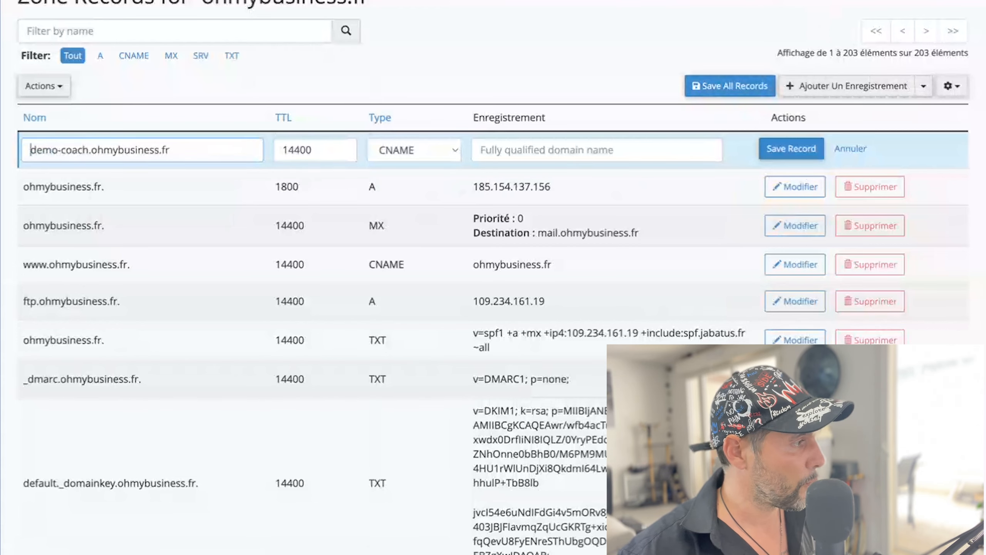
{"action": "type", "text": "www."}
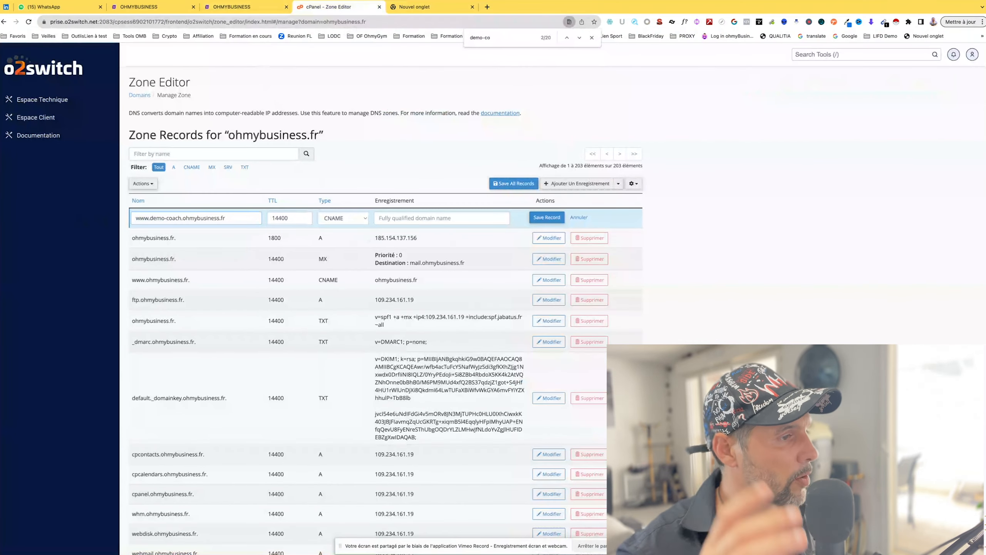
Step: Copy flash.funnels.msgsndr.com from the OHMYBUSINESS form, enter it as the CNAME record's target in cPanel, and save the record
{"action": "left_click", "coordinate": [257, 11]}
{"action": "left_click_drag", "start_coordinate": [403, 150], "coordinate": [486, 146]}
{"action": "key", "text": "ctrl+c"}
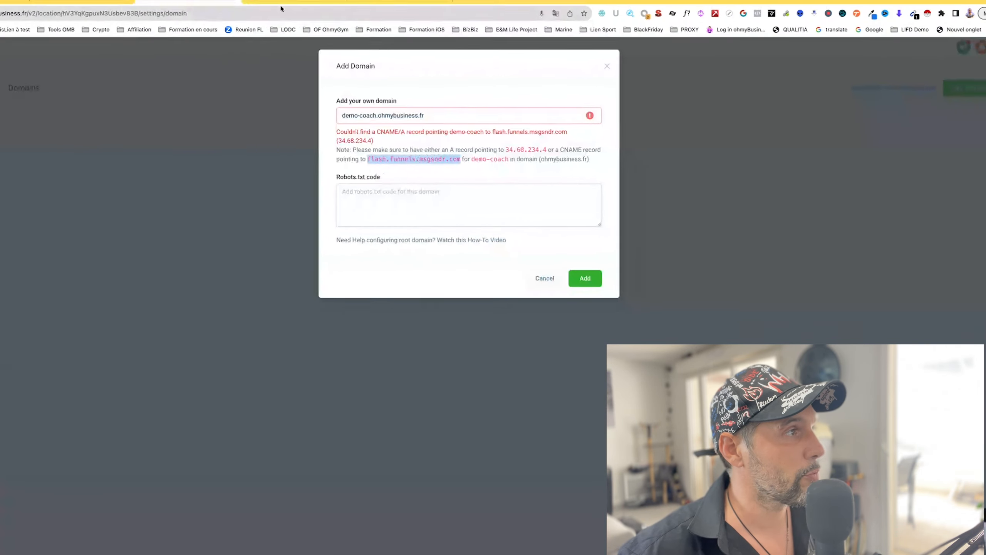
{"action": "left_click", "coordinate": [330, 8]}
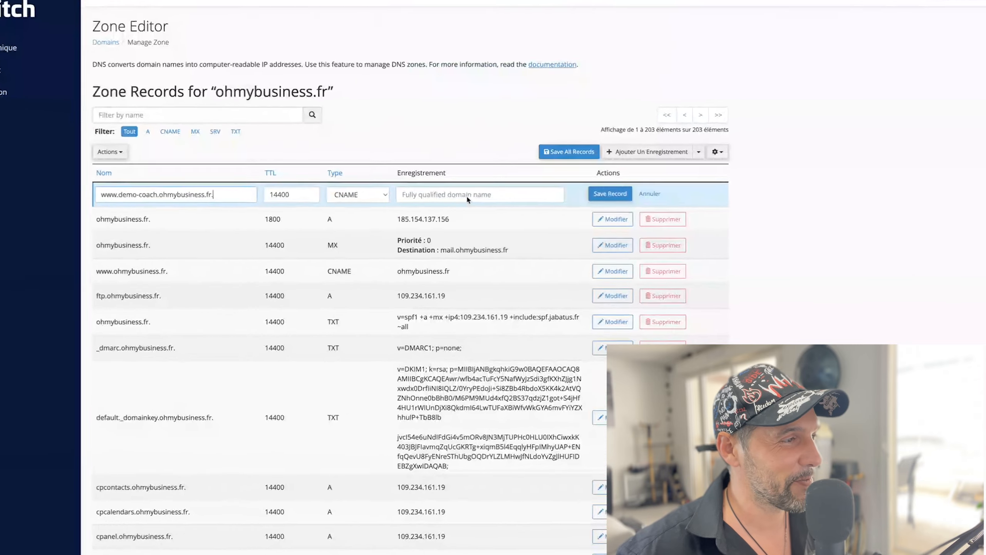
{"action": "left_click", "coordinate": [429, 219]}
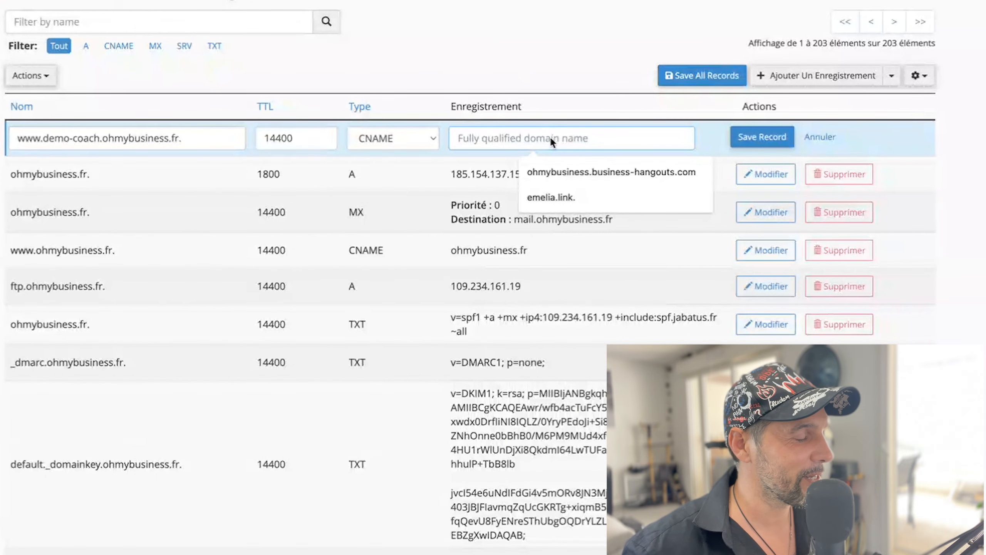
{"action": "key", "text": "ctrl+v"}
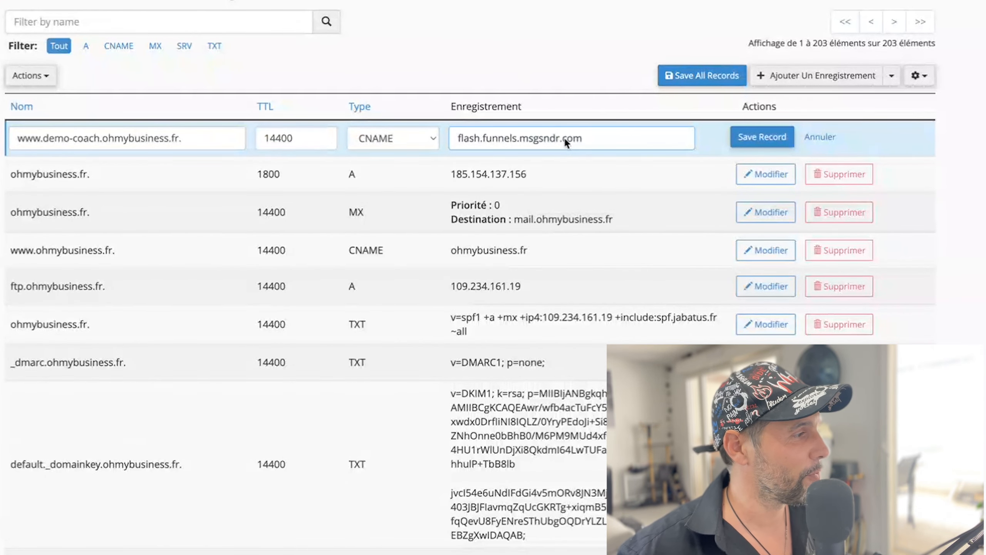
{"action": "left_click", "coordinate": [747, 135]}
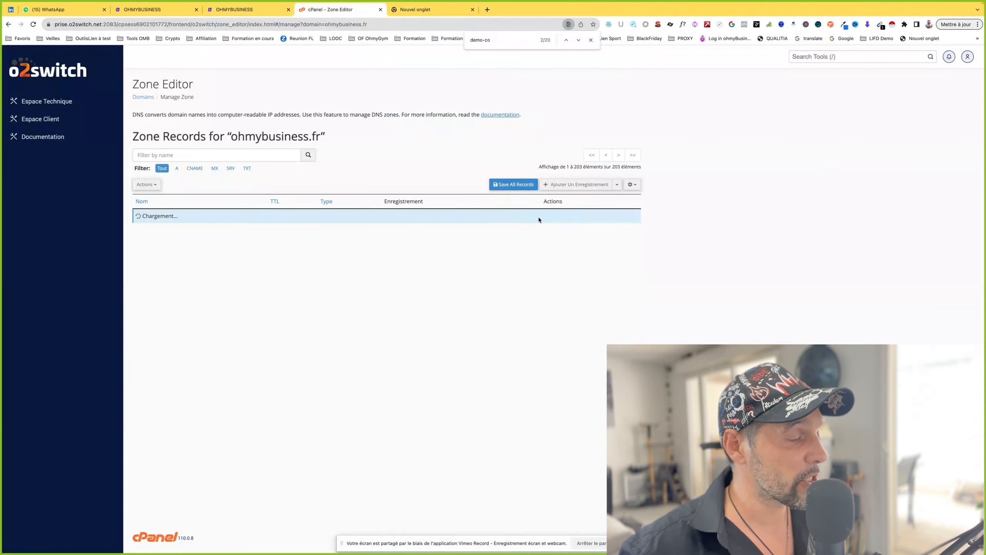
Step: Search Google for dns checker in the empty browser tab and open the DNS Checker propagation tool
{"action": "left_click", "coordinate": [456, 10]}
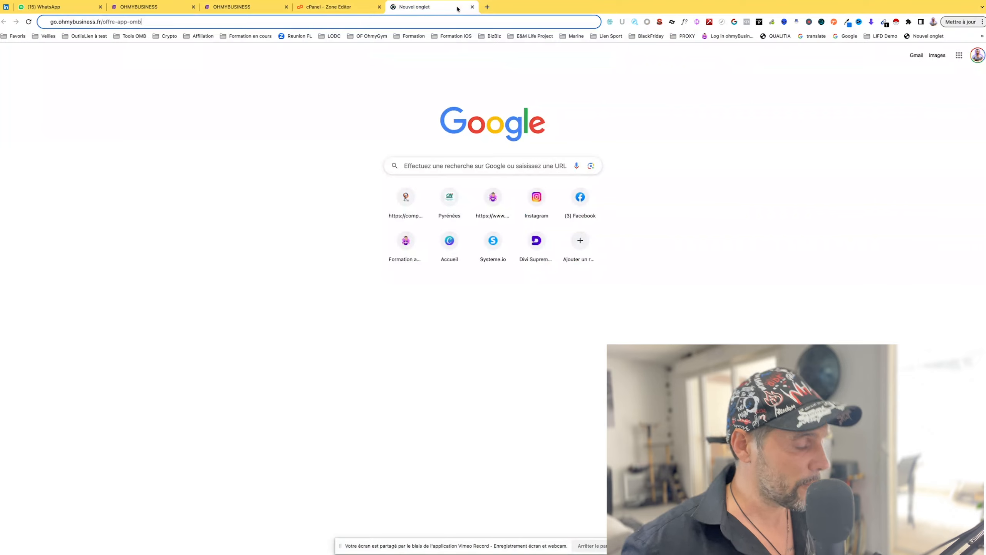
{"action": "type", "text": "dns"}
{"action": "key", "text": "super+a"}
{"action": "type", "text": "dns"}
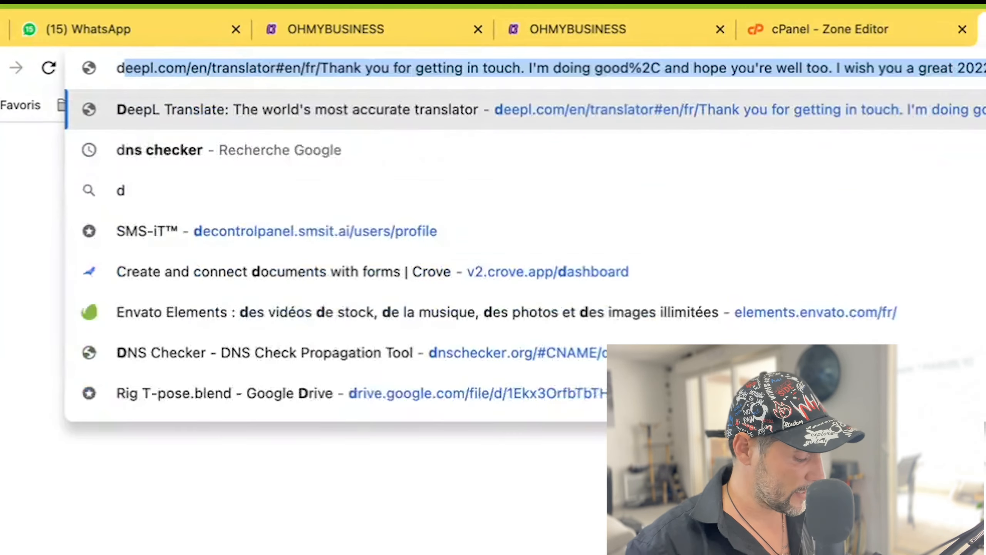
{"action": "key", "text": "Return"}
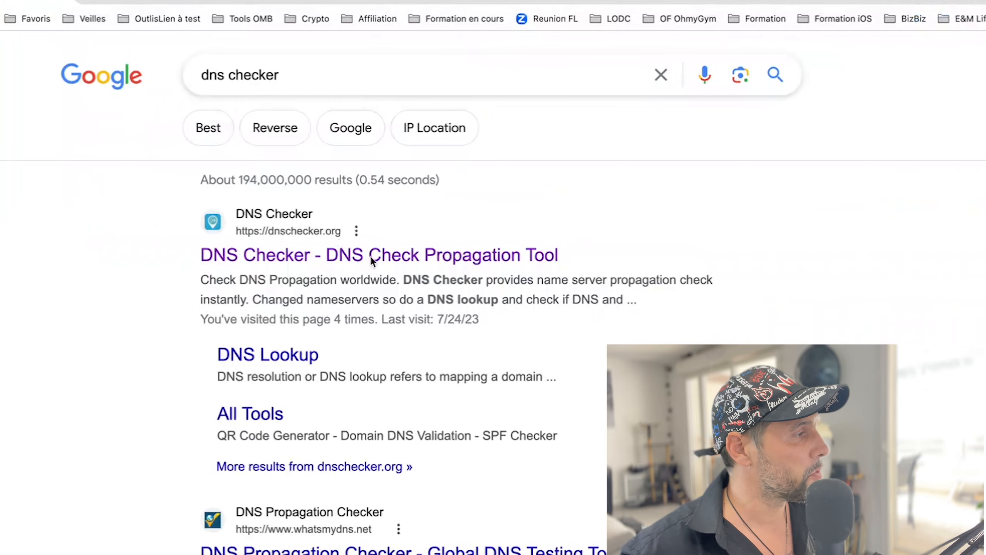
{"action": "left_click", "coordinate": [369, 256]}
{"action": "scroll", "coordinate": [186, 164], "scroll_direction": "down", "scroll_amount": 5}
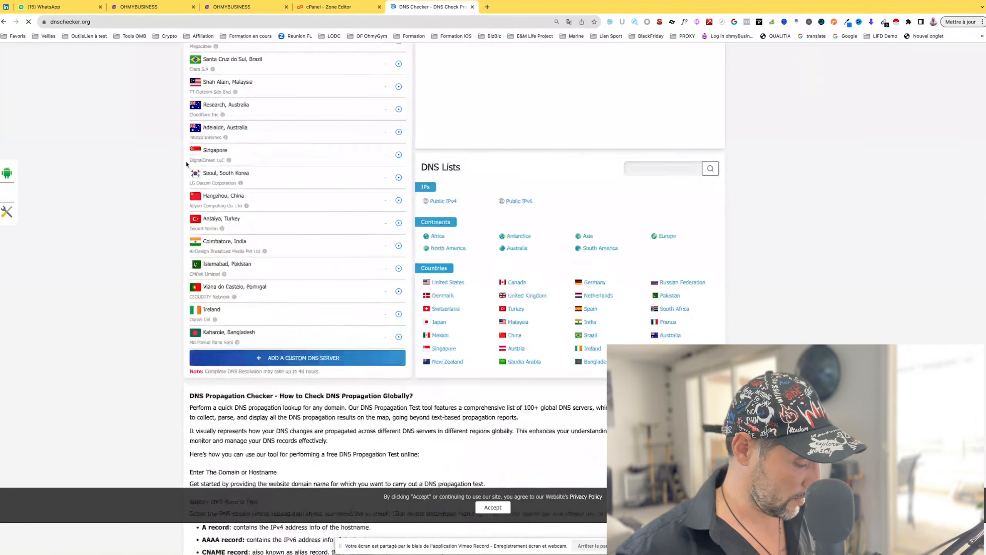
{"action": "scroll", "coordinate": [186, 165], "scroll_direction": "down", "scroll_amount": 10}
{"action": "scroll", "coordinate": [186, 164], "scroll_direction": "up", "scroll_amount": 20}
Step: Copy demo-coach.ohmybusiness.fr from the OHMYBUSINESS domain form, return to DNS Checker and allow its notifications
{"action": "left_click", "coordinate": [241, 125]}
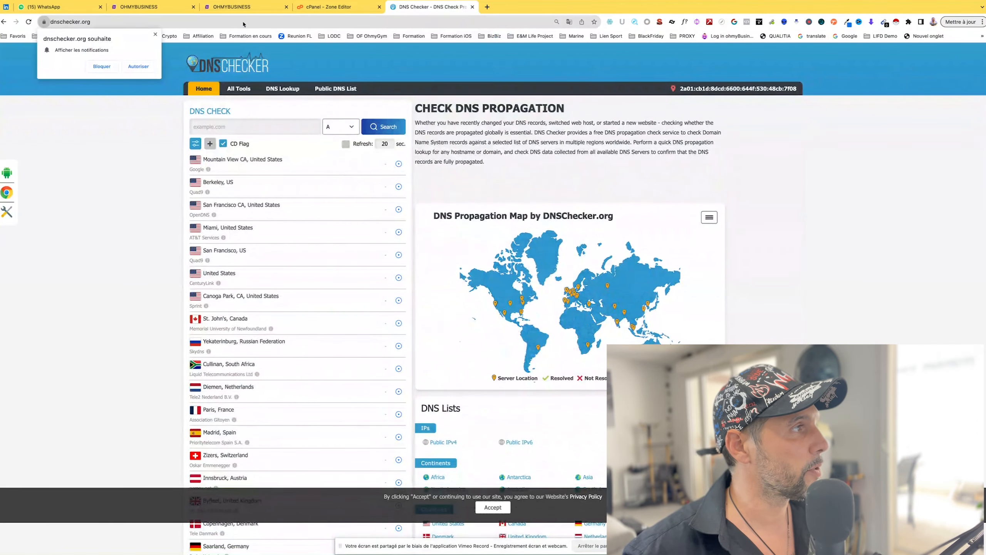
{"action": "left_click", "coordinate": [243, 7]}
{"action": "triple_click", "coordinate": [415, 112]}
{"action": "key", "text": "super+c"}
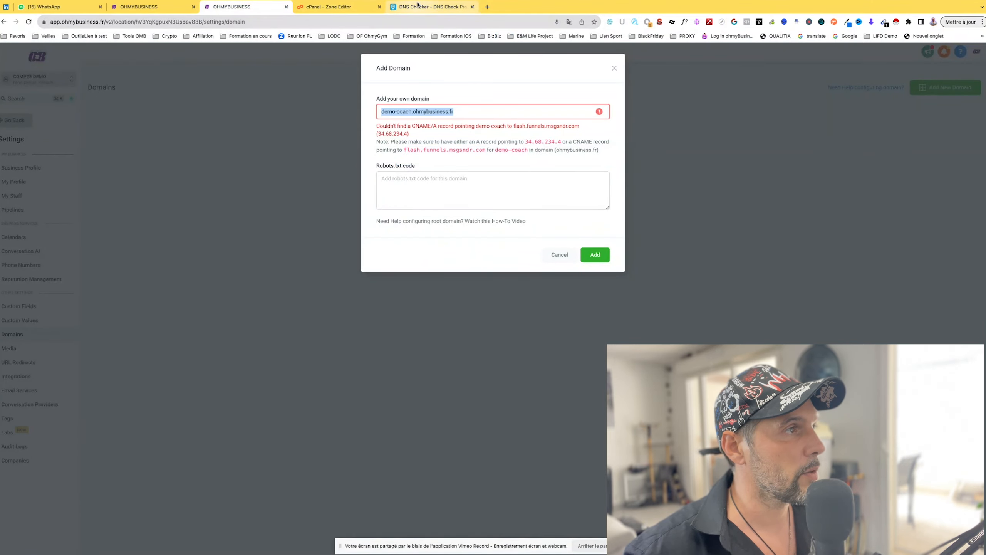
{"action": "left_click", "coordinate": [417, 7]}
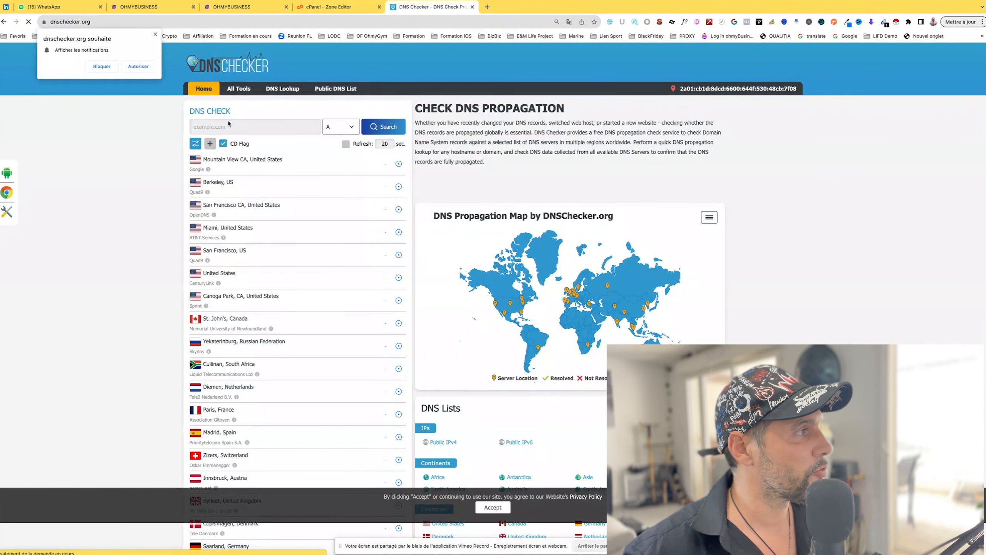
{"action": "left_click", "coordinate": [138, 66]}
Step: Check the worldwide propagation of the A record for demo-coach.ohmybusiness.fr
{"action": "left_click", "coordinate": [254, 126]}
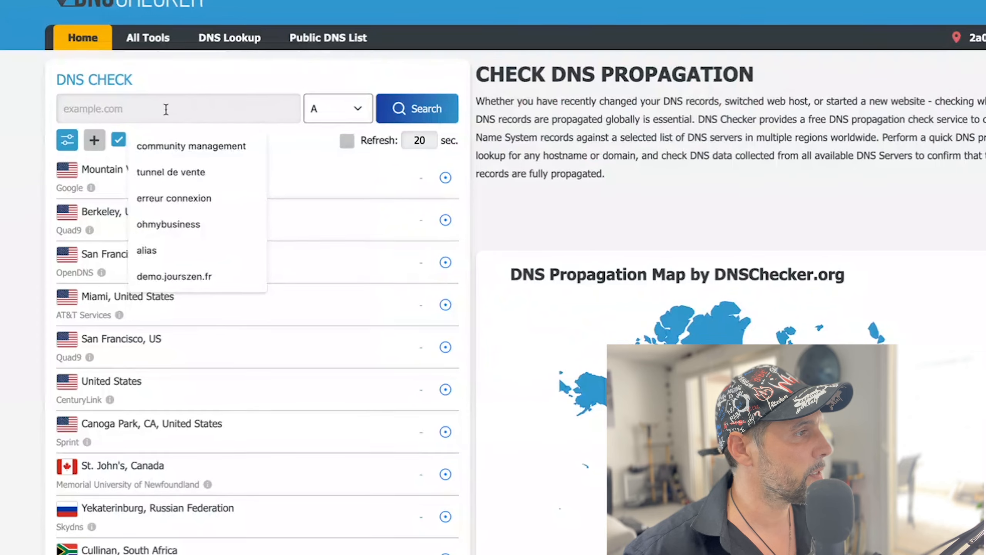
{"action": "type", "text": "coach.ohmybusiness.frdemo.coach.ohmybusiness.fr"}
{"action": "right_click", "coordinate": [135, 113]}
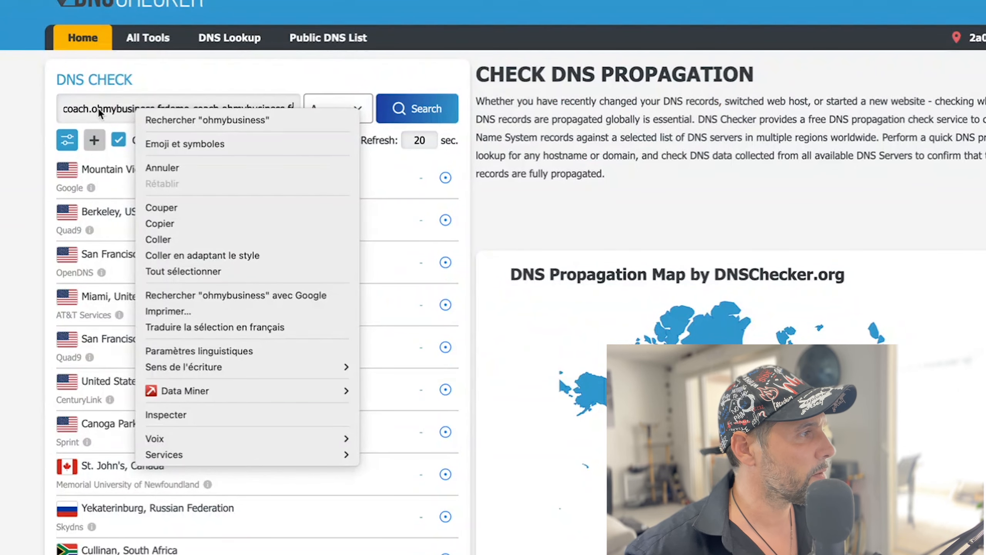
{"action": "left_click", "coordinate": [99, 113]}
{"action": "triple_click", "coordinate": [99, 111]}
{"action": "key", "text": "super+v"}
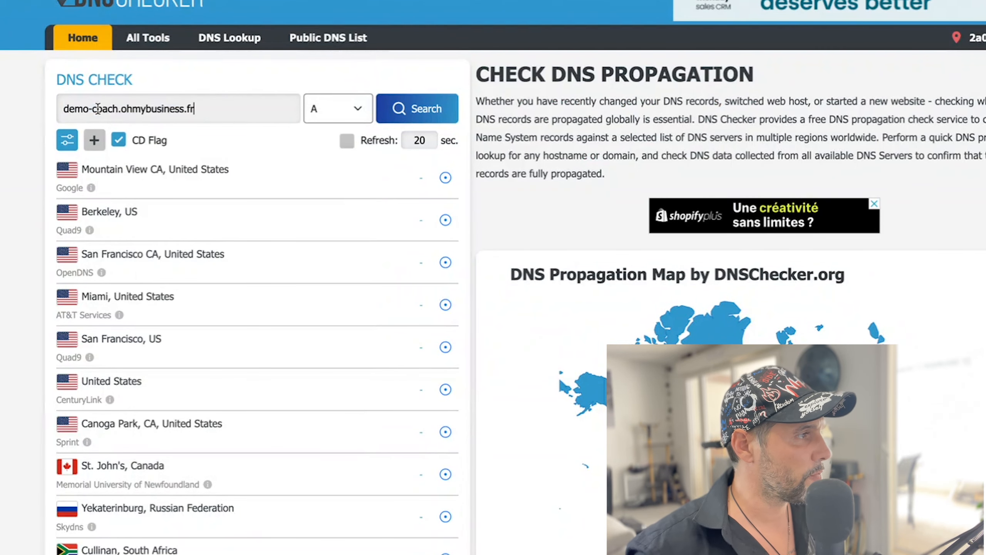
{"action": "left_click", "coordinate": [426, 110]}
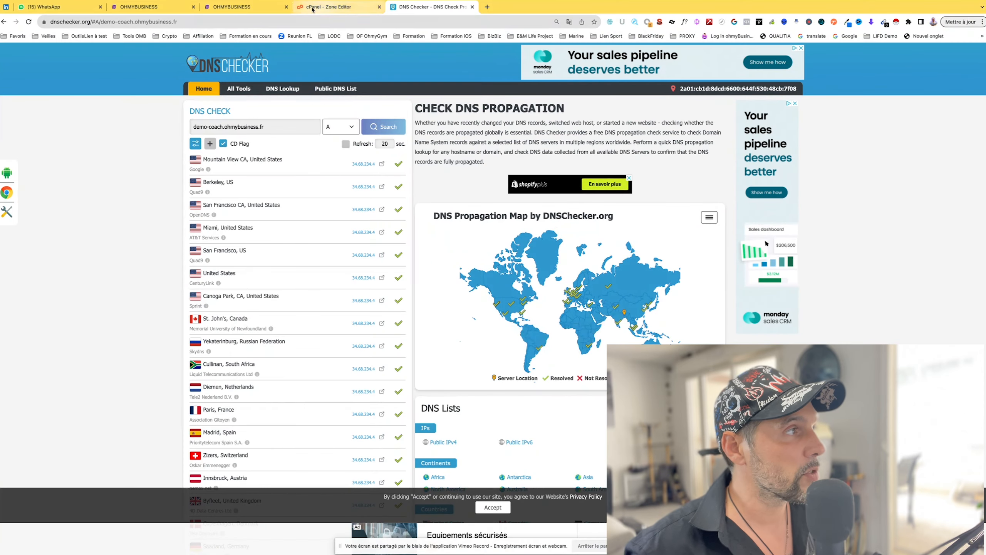
Step: Return to the OHMYBUSINESS domain form and add the domain demo-coach.ohmybusiness.fr
{"action": "left_click", "coordinate": [245, 7]}
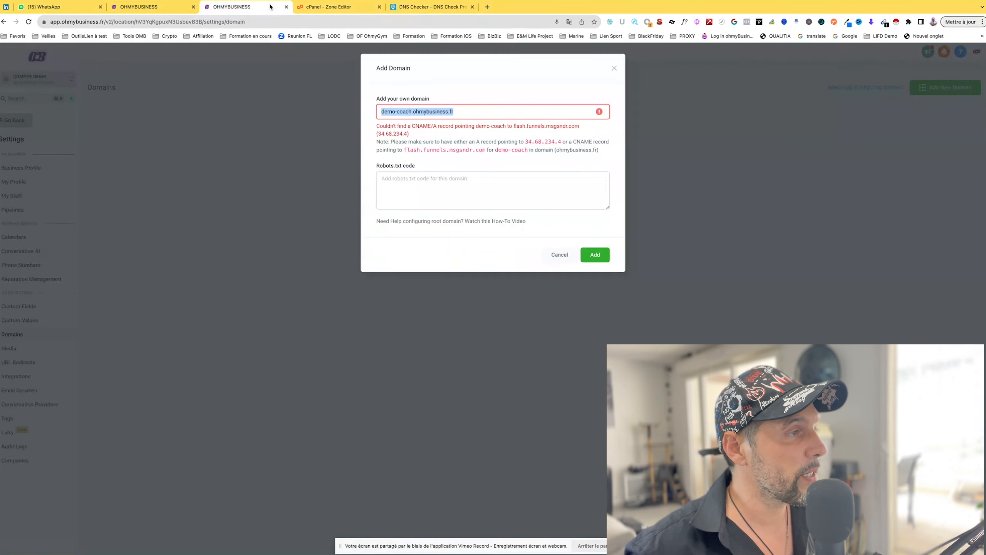
{"action": "left_click", "coordinate": [582, 257]}
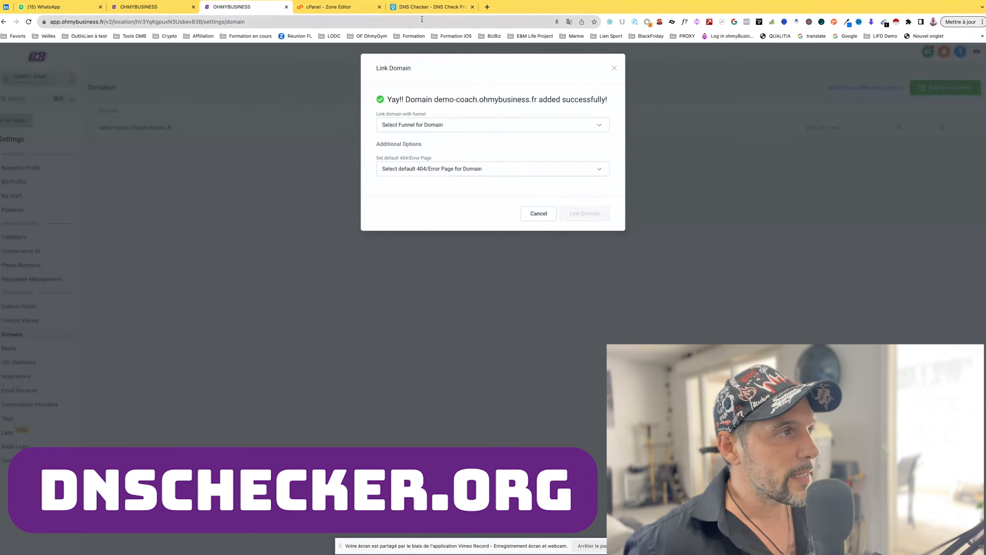
Step: Recheck DNS propagation in DNS Checker, then in the OHMYBUSINESS link form choose funnel Template Capture Bilan Offert with default step Bilan Offert
{"action": "left_click", "coordinate": [418, 6]}
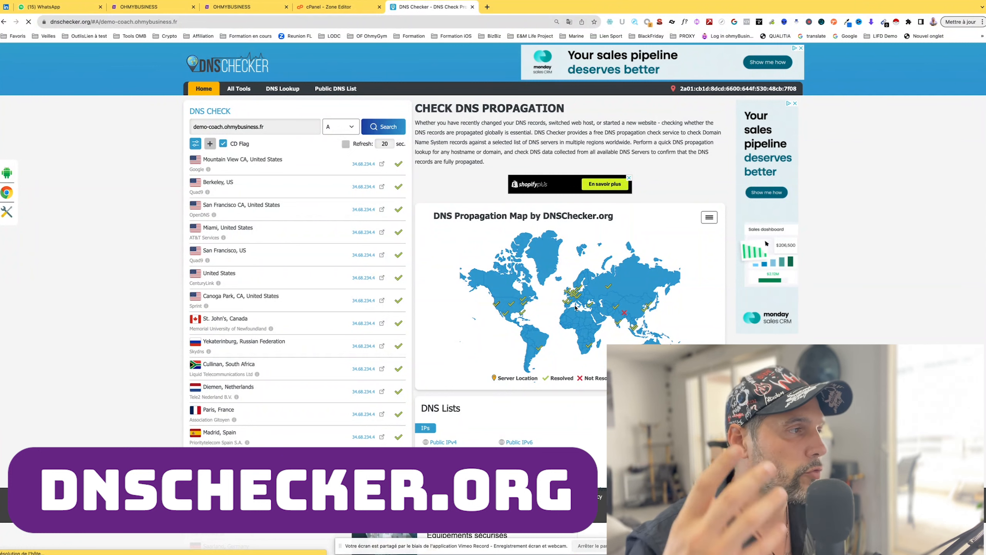
{"action": "left_click", "coordinate": [255, 12]}
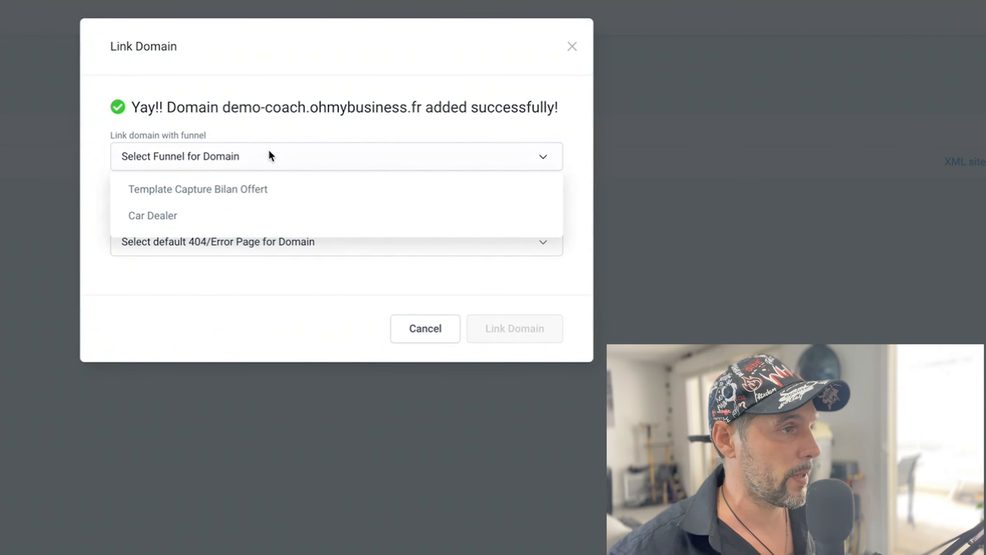
{"action": "left_click", "coordinate": [458, 123]}
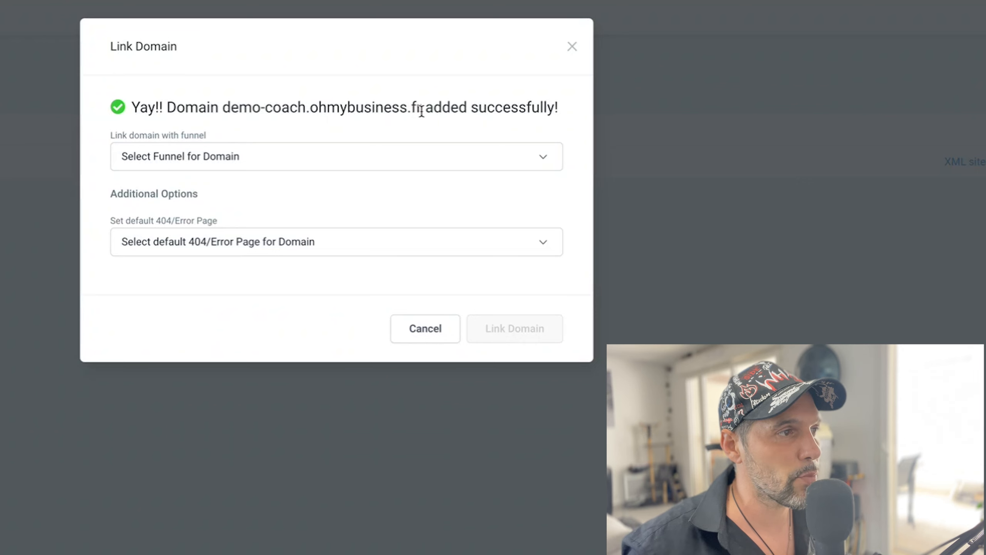
{"action": "left_click", "coordinate": [220, 156]}
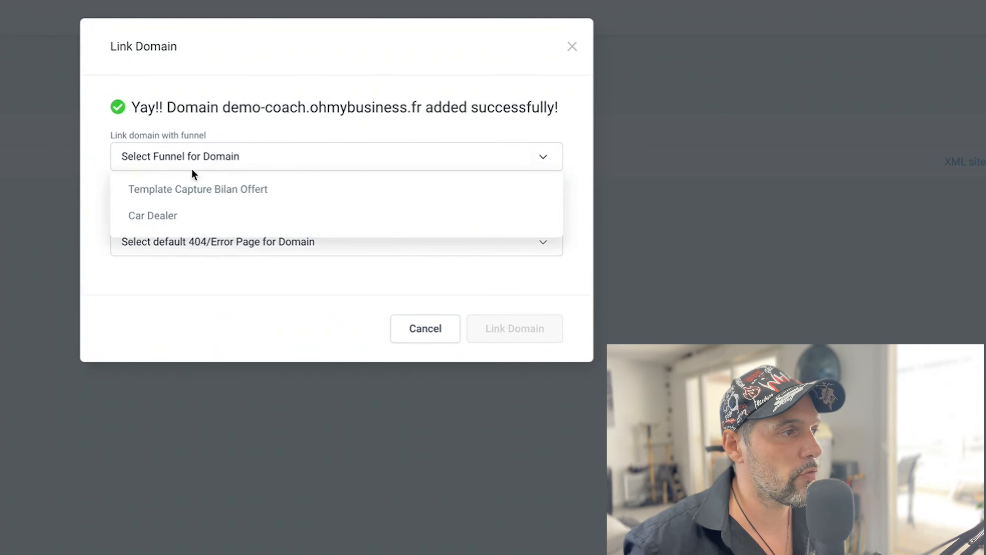
{"action": "left_click", "coordinate": [200, 193]}
{"action": "left_click", "coordinate": [198, 215]}
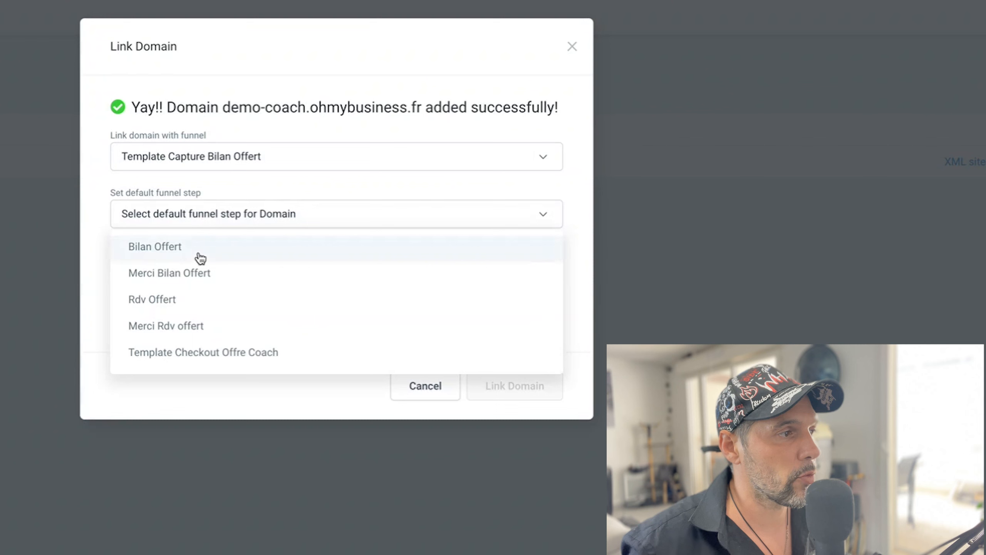
{"action": "left_click", "coordinate": [198, 258]}
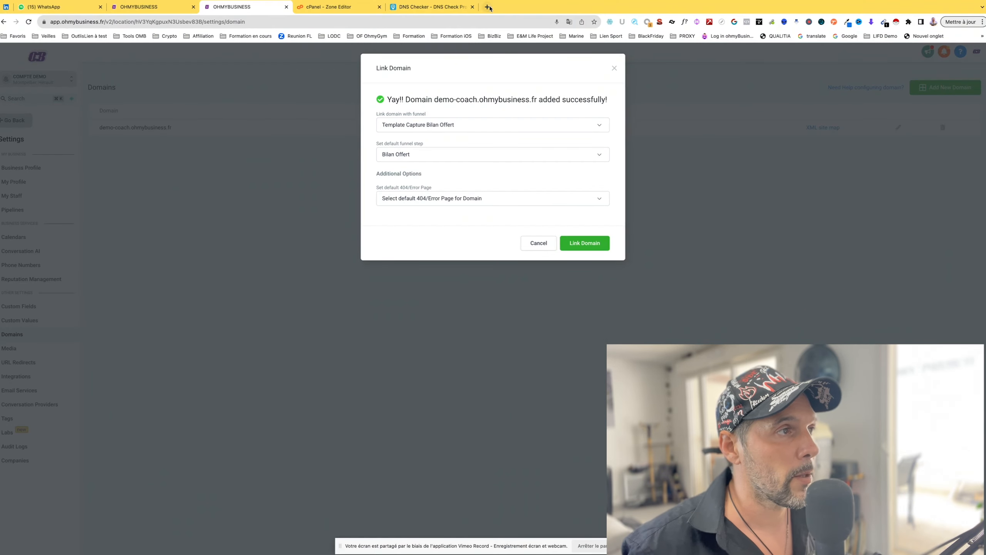
Step: Open the root page of go.ohmybusiness.fr in a new browser tab, without any page path
{"action": "left_click", "coordinate": [490, 7]}
{"action": "type", "text": "go.ohmybu"}
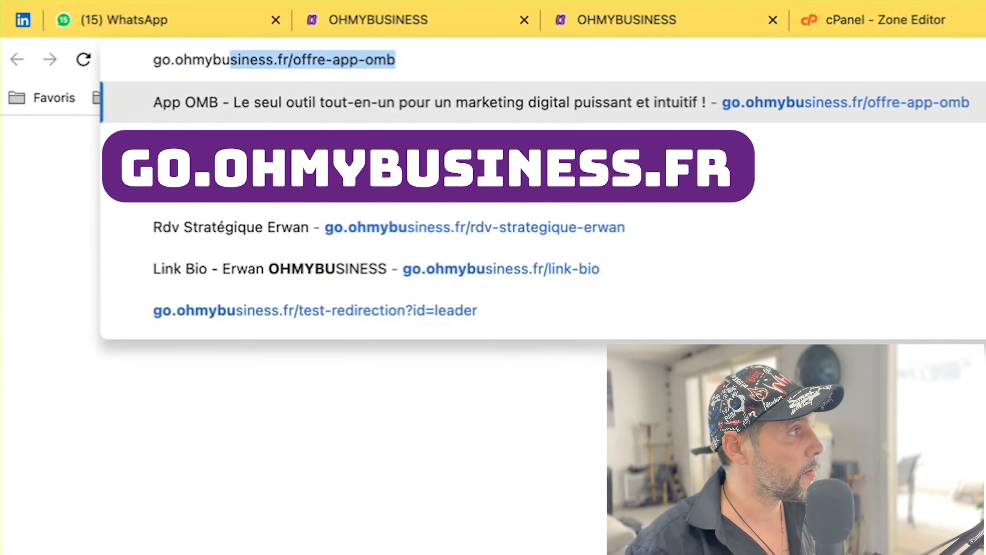
{"action": "key", "text": "Right"}
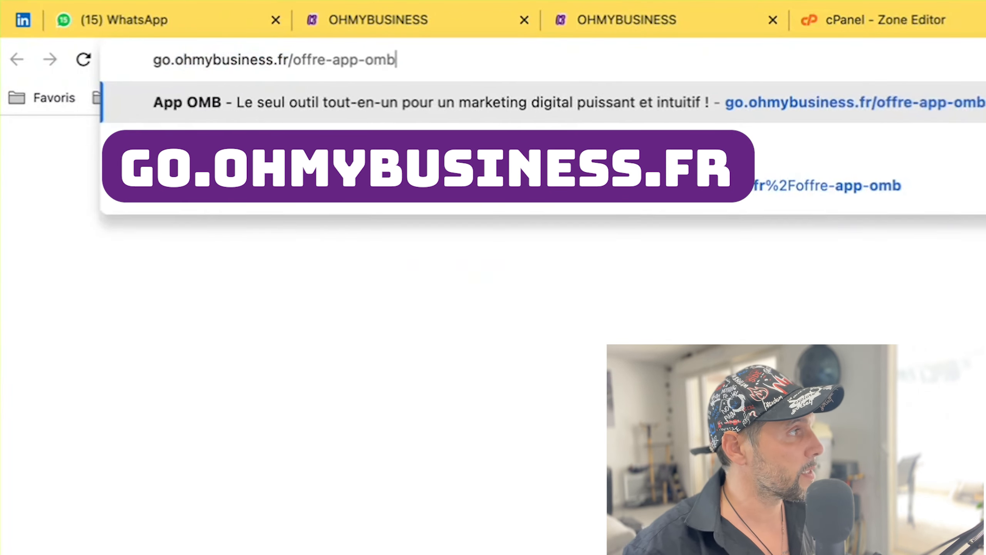
{"action": "key", "text": "BackSpace"}
{"action": "key", "text": "BackSpace"}
{"action": "key", "text": "BackSpace"}
{"action": "key", "text": "BackSpace"}
{"action": "key", "text": "BackSpace"}
{"action": "key", "text": "BackSpace"}
{"action": "key", "text": "BackSpace"}
{"action": "key", "text": "BackSpace"}
{"action": "key", "text": "BackSpace"}
{"action": "key", "text": "BackSpace"}
{"action": "key", "text": "BackSpace"}
{"action": "key", "text": "BackSpace"}
{"action": "key", "text": "Return"}
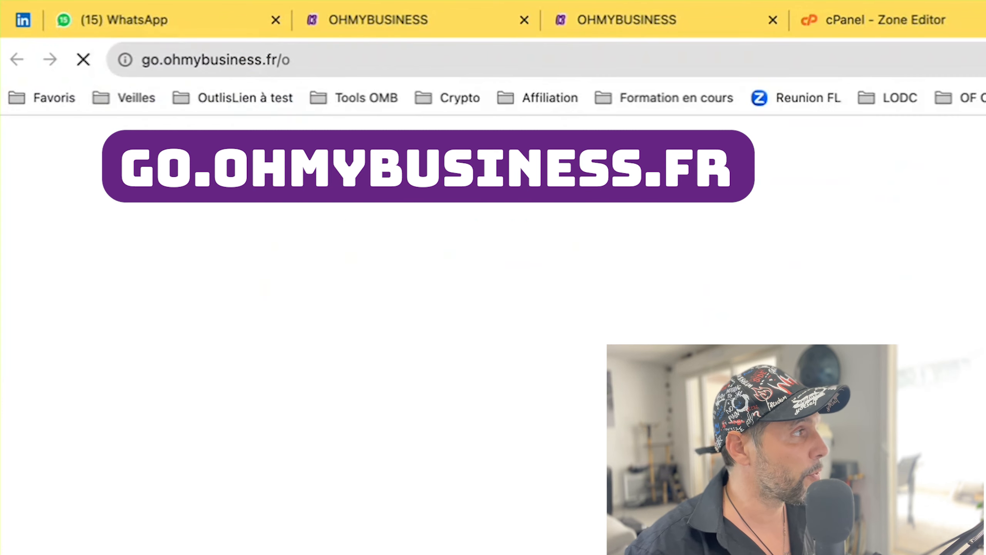
{"action": "key", "text": "super+l"}
{"action": "key", "text": "Right"}
{"action": "key", "text": "BackSpace"}
{"action": "key", "text": "BackSpace"}
{"action": "key", "text": "Return"}
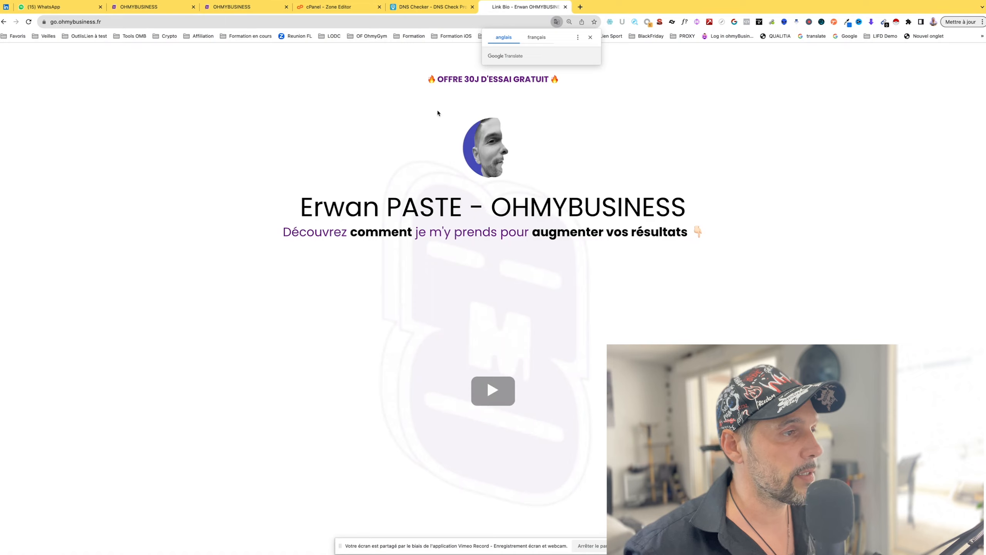
Step: Look through the landing page, open its "L'outil qui va scaler votre business" link and highlight the path offre-app-omb in the address
{"action": "scroll", "coordinate": [472, 175], "scroll_direction": "down", "scroll_amount": 7}
{"action": "scroll", "coordinate": [487, 104], "scroll_direction": "up", "scroll_amount": 7}
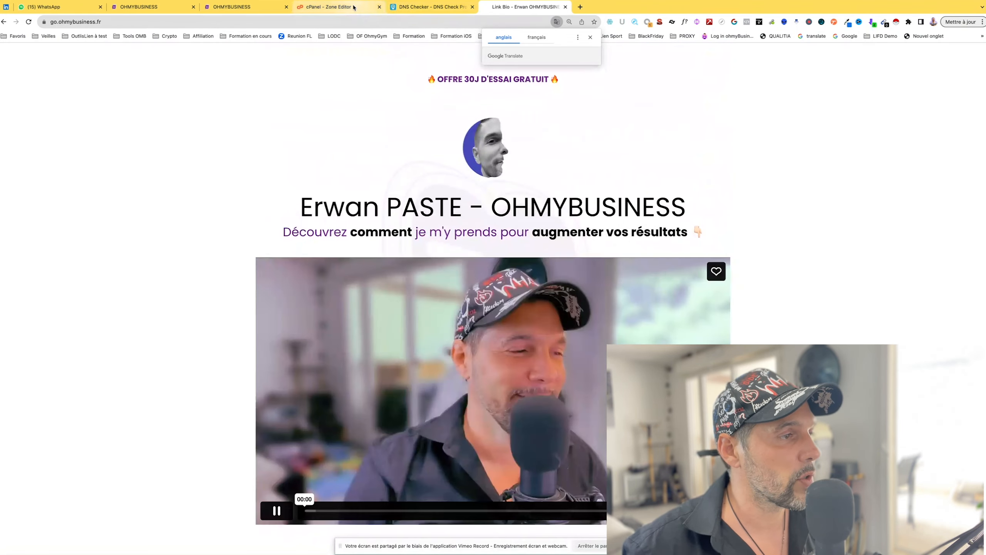
{"action": "scroll", "coordinate": [385, 145], "scroll_direction": "down", "scroll_amount": 3}
{"action": "scroll", "coordinate": [385, 144], "scroll_direction": "down", "scroll_amount": 4}
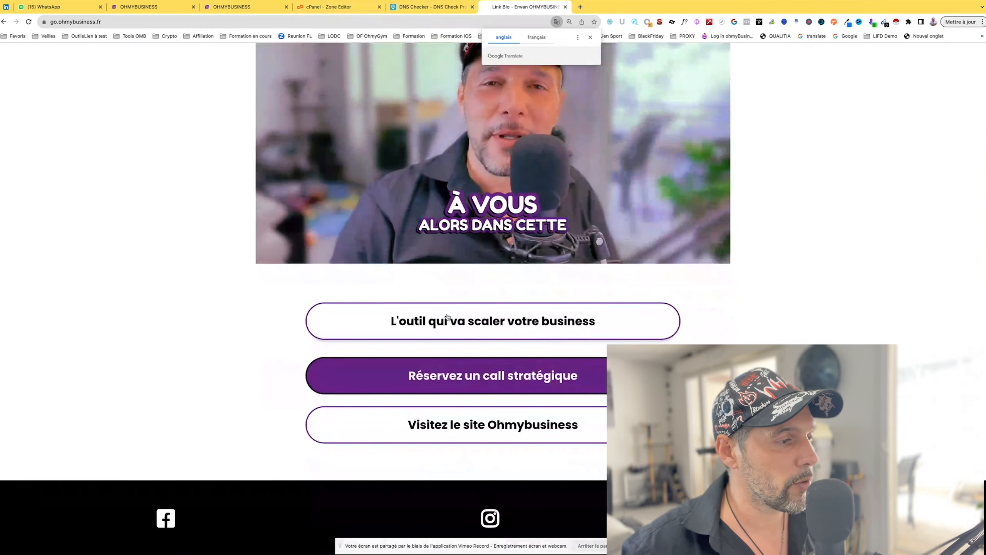
{"action": "left_click", "coordinate": [451, 325]}
{"action": "left_click_drag", "start_coordinate": [104, 21], "coordinate": [172, 22]}
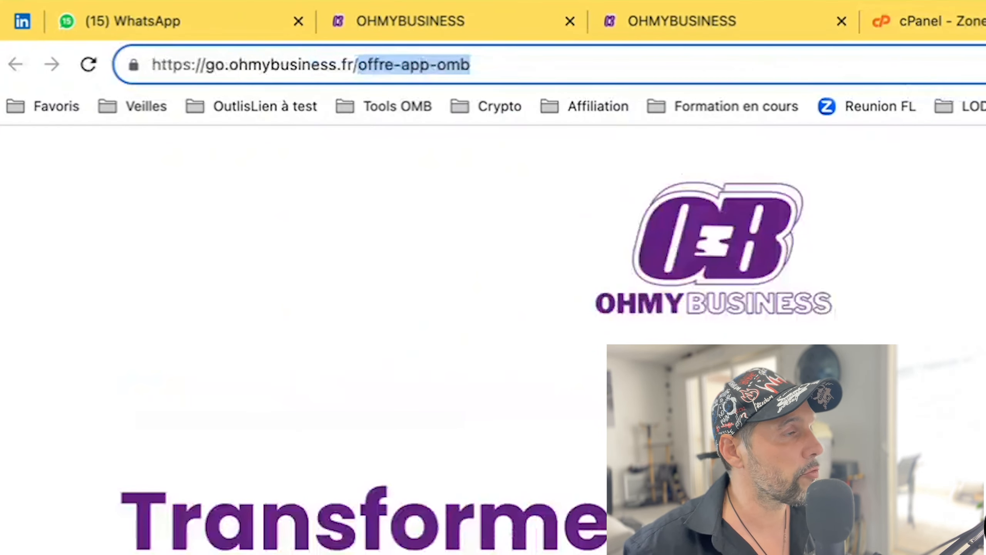
Step: Back in the OHMYBUSINESS link form, set the default 404/error page to Template Capture Bilan Offert / Bilan Offert and link the domain
{"action": "left_click", "coordinate": [722, 25]}
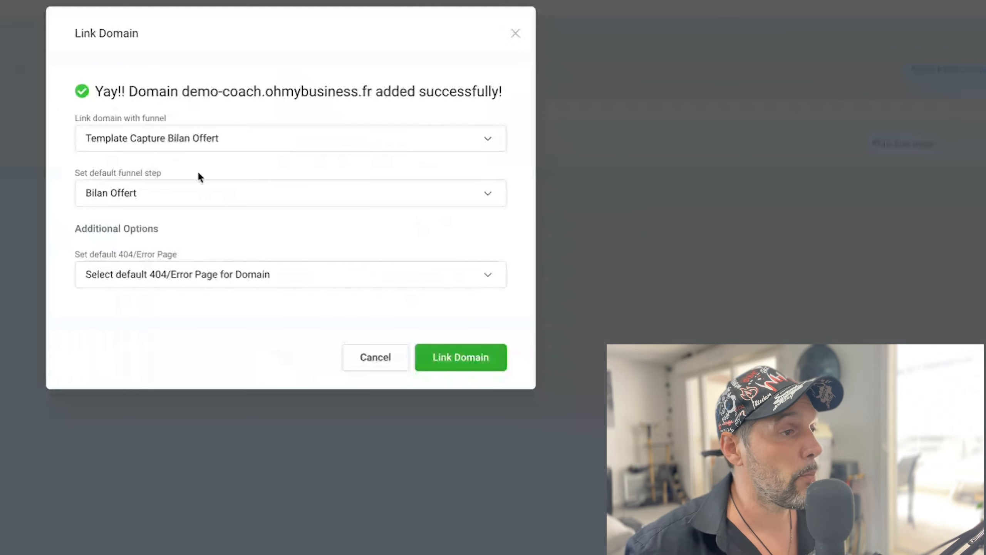
{"action": "left_click", "coordinate": [152, 277]}
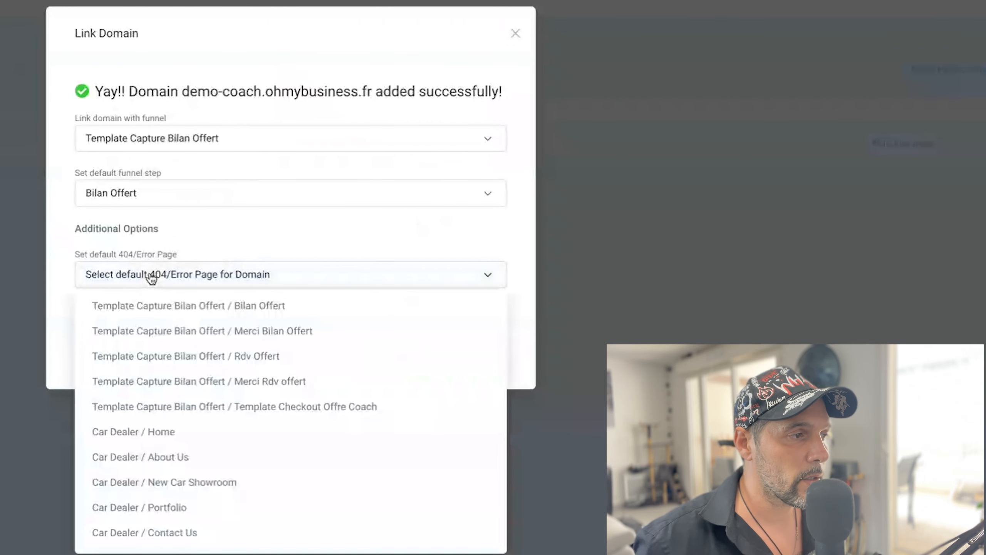
{"action": "left_click", "coordinate": [219, 307]}
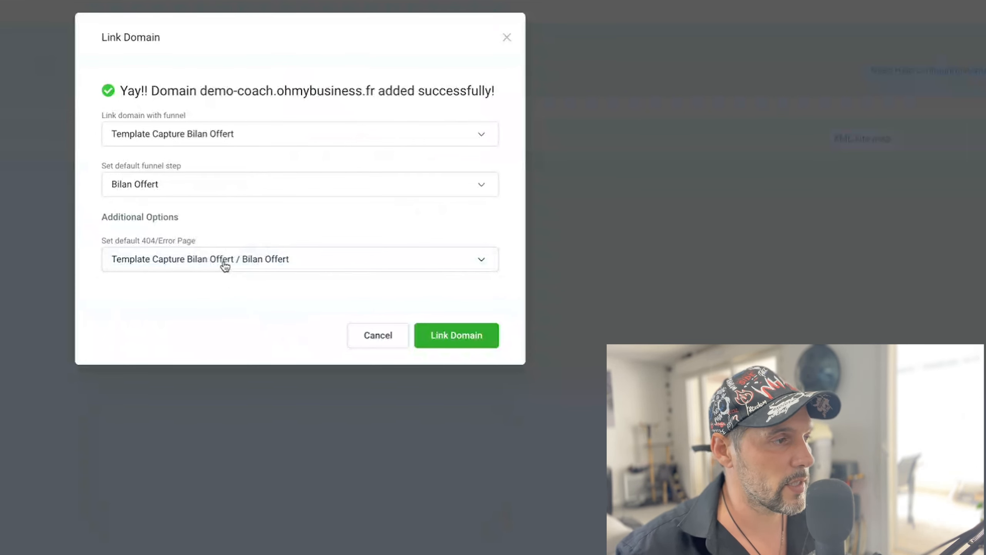
{"action": "left_click", "coordinate": [224, 266]}
{"action": "left_click", "coordinate": [238, 289]}
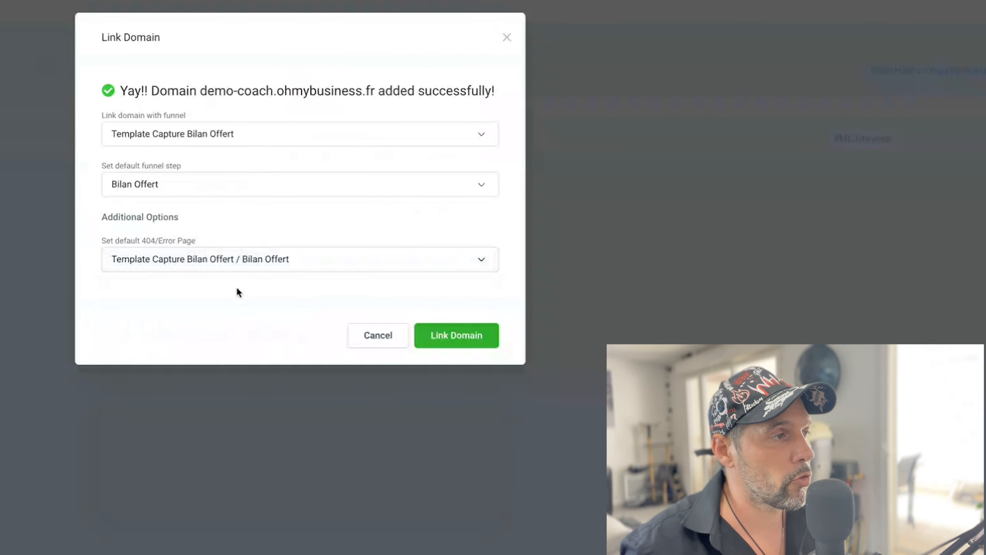
{"action": "left_click", "coordinate": [466, 335]}
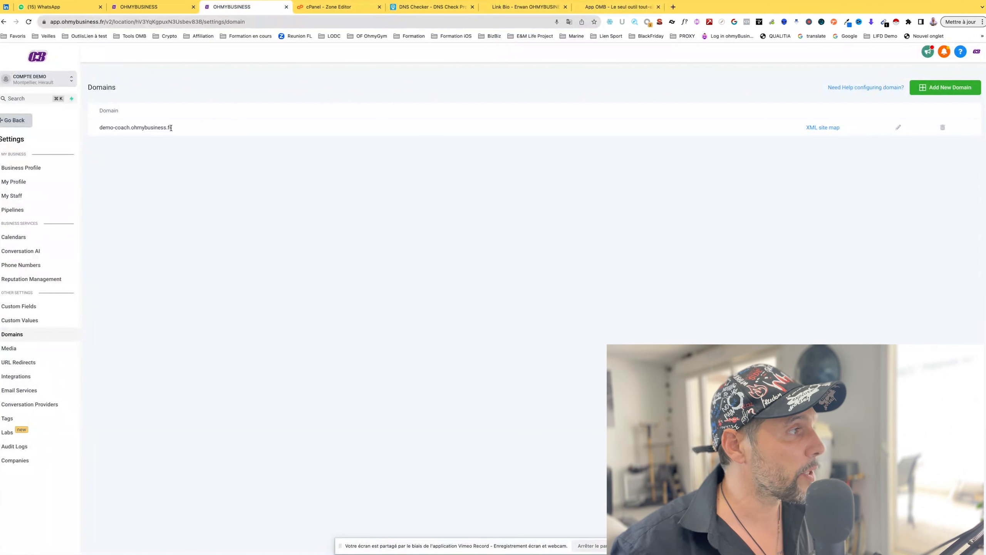
Step: Copy the listed domain demo-coach.ohmybusiness.fr, view its live page in a new browser tab and close that tab
{"action": "left_click_drag", "start_coordinate": [169, 128], "coordinate": [102, 129]}
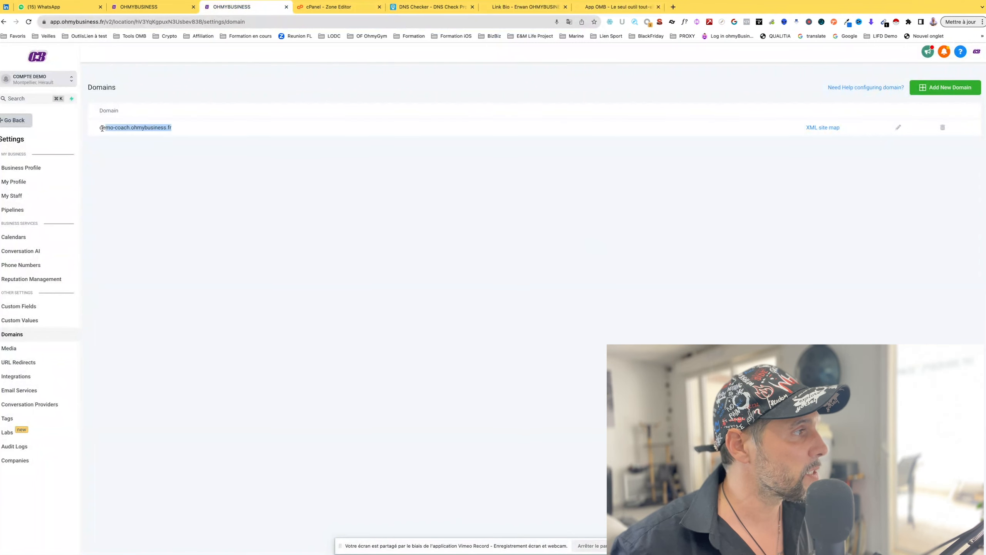
{"action": "left_click", "coordinate": [673, 7]}
{"action": "type", "text": "demo-coach.ohmybusiness.fr"}
{"action": "key", "text": "Return"}
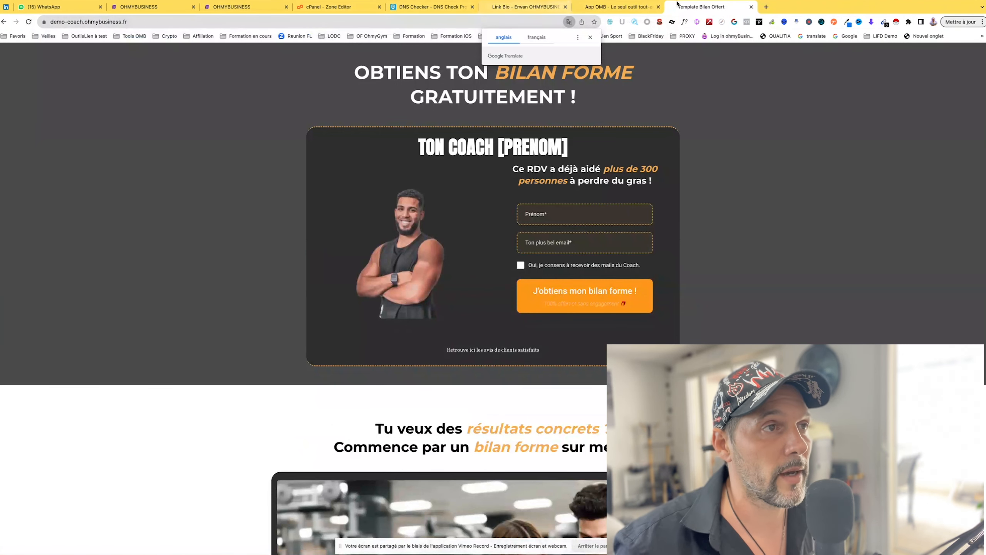
{"action": "left_click", "coordinate": [752, 7]}
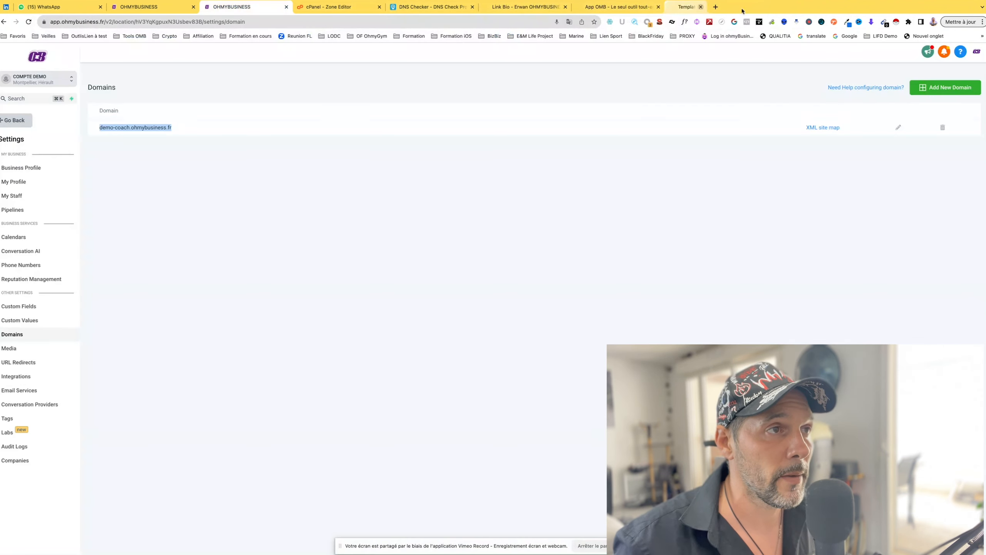